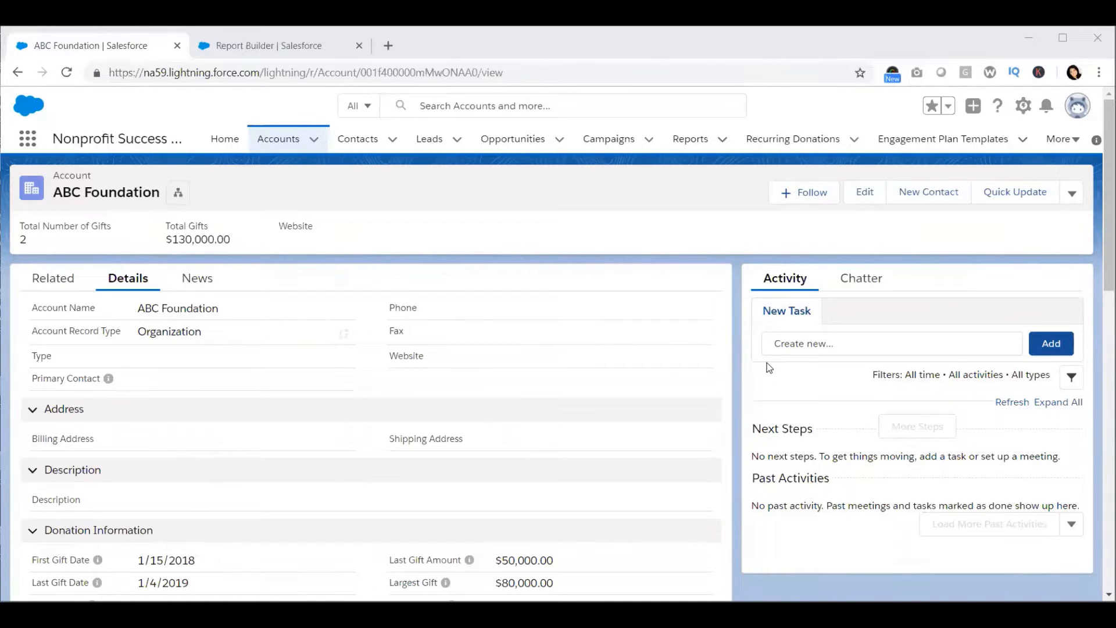
Step: Review the ABC Foundation account's donation information and totals
scroll(375, 324, down, 8)
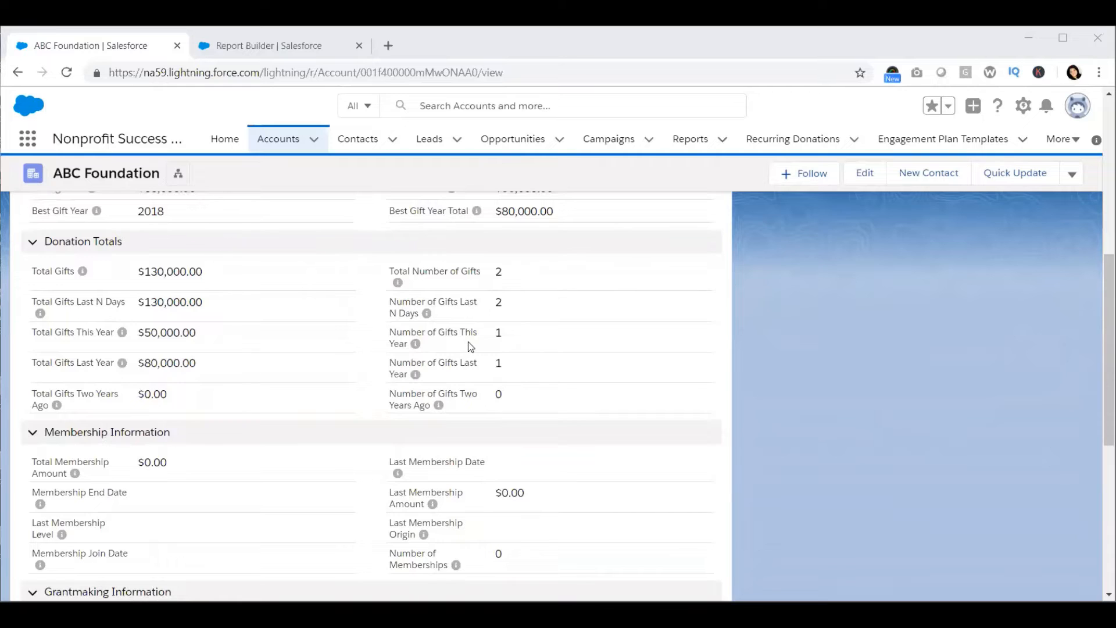
scroll(471, 347, up, 8)
scroll(471, 347, down, 5)
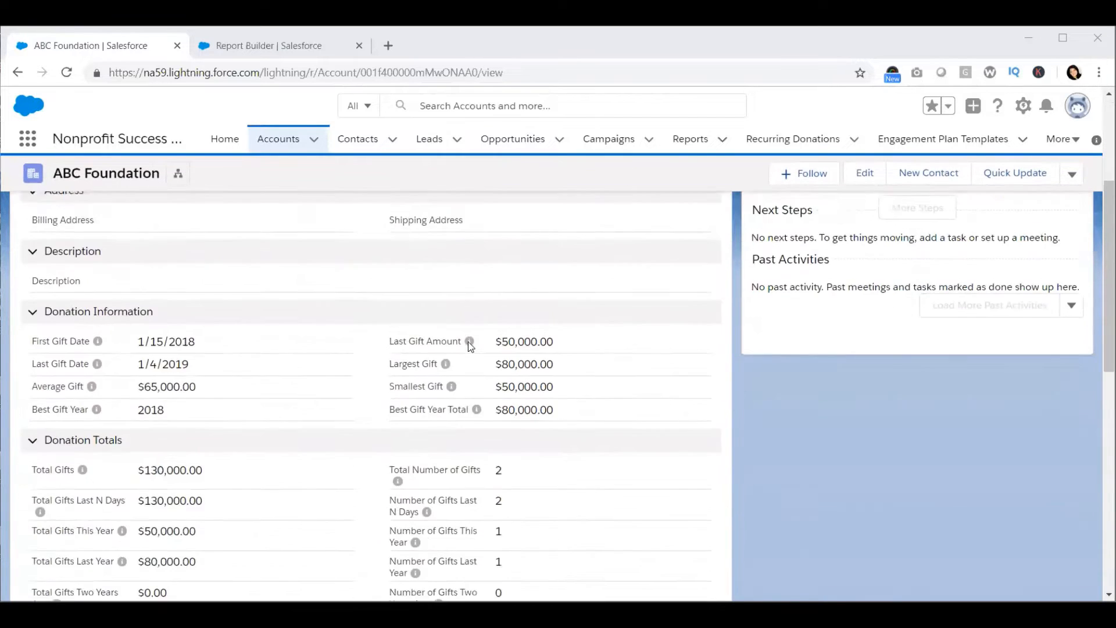
scroll(468, 347, up, 5)
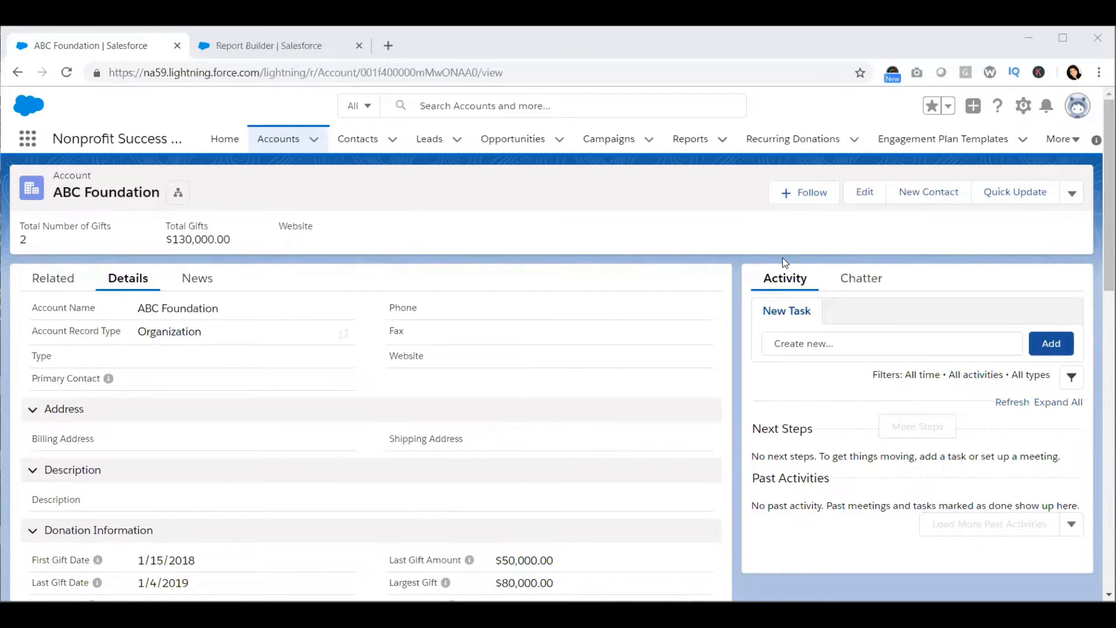
Step: Switch to the Report Builder tab and save and run the Compare yearly gifts by Account report
click(287, 47)
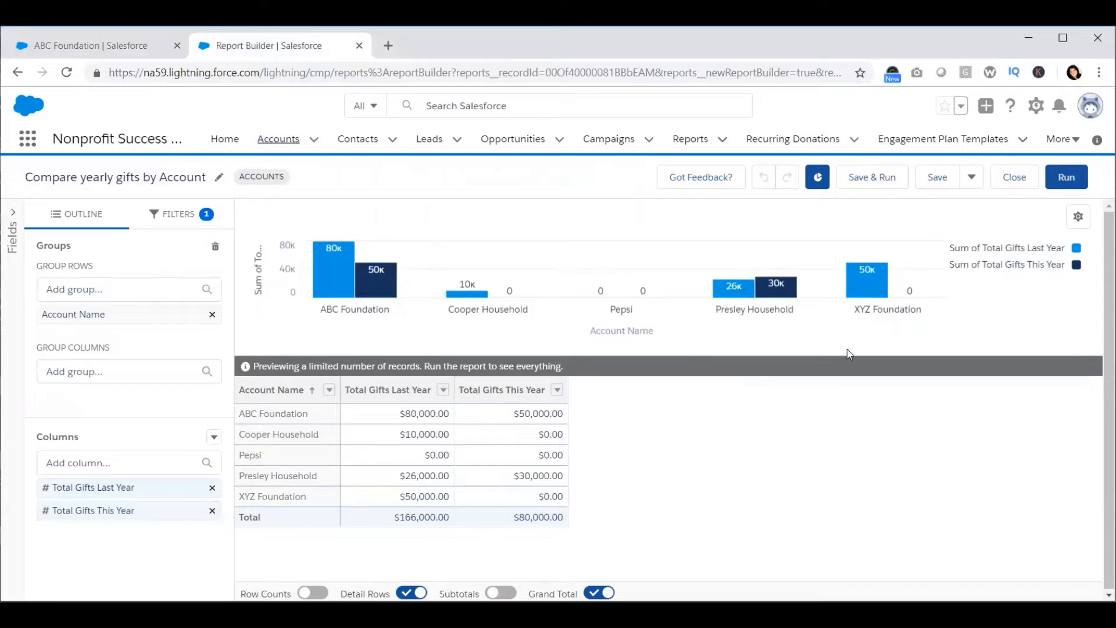
click(863, 186)
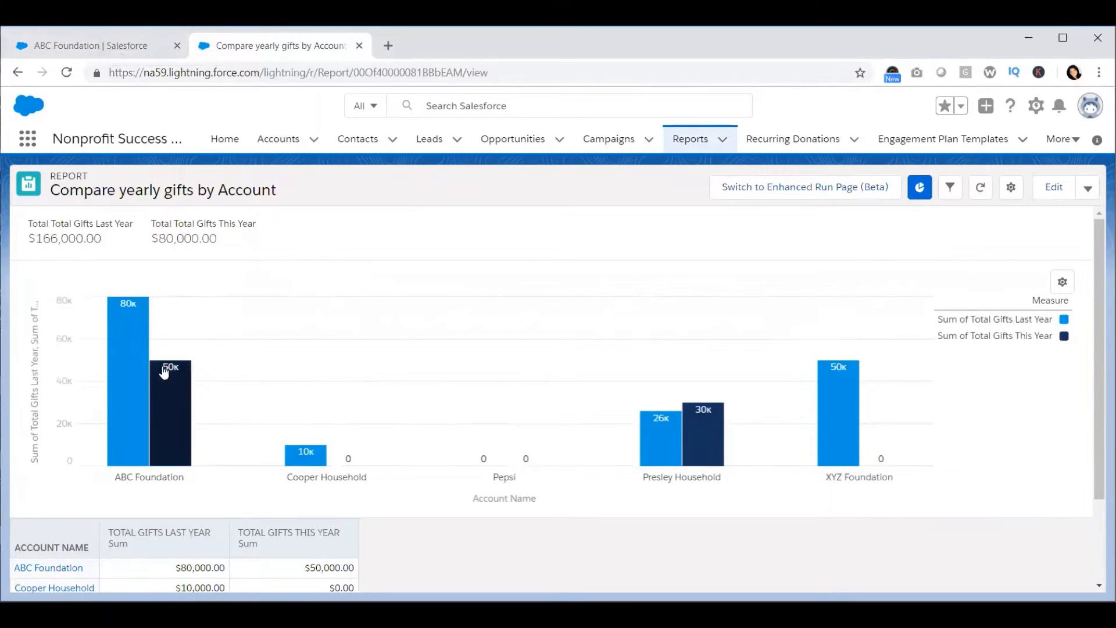
Step: Inspect the report's filters panel and compare it with the ABC Foundation account page
mouse_move(131, 375)
click(99, 42)
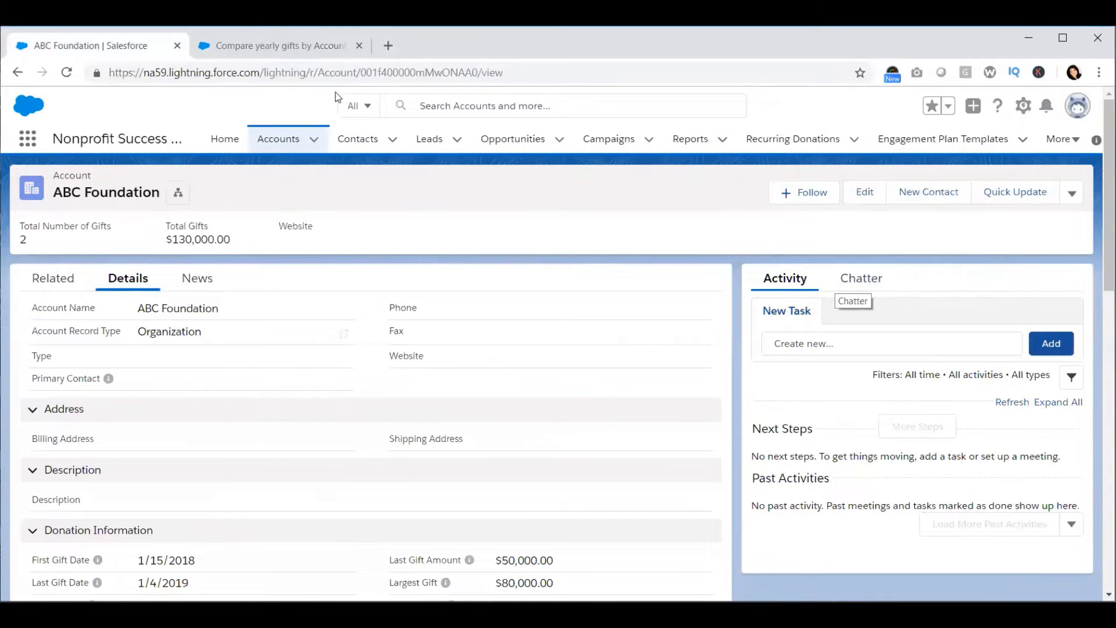
click(285, 54)
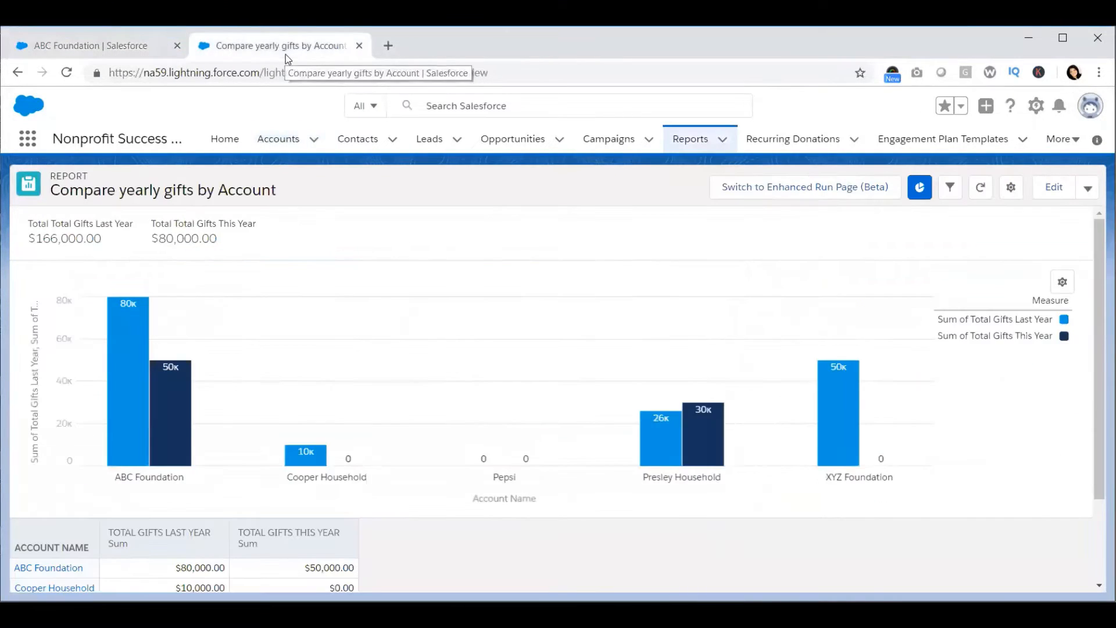
click(952, 197)
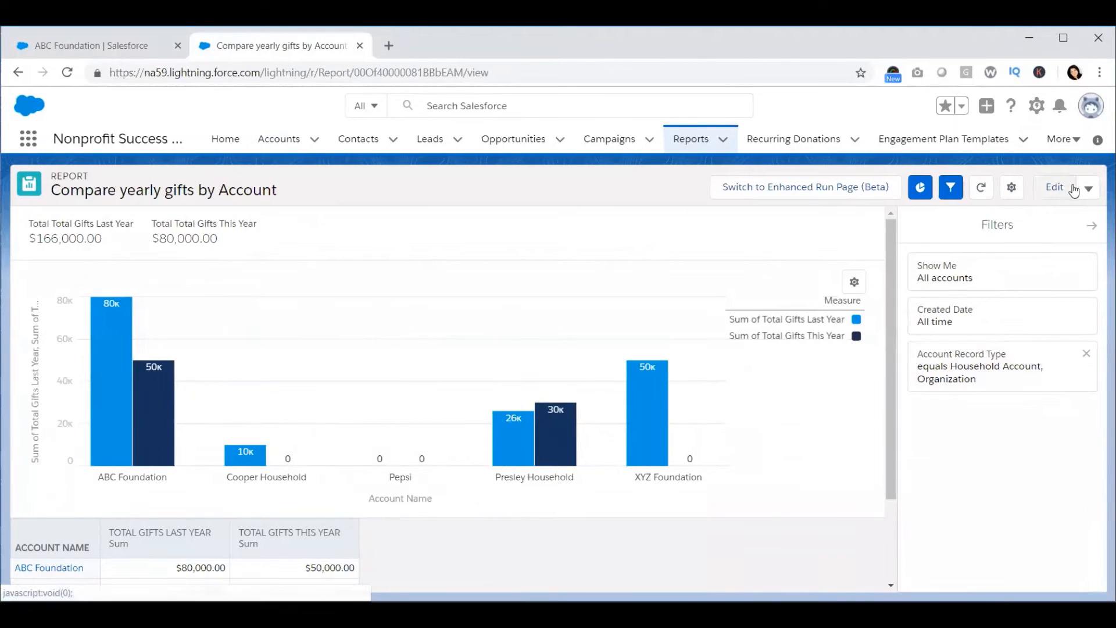
click(943, 196)
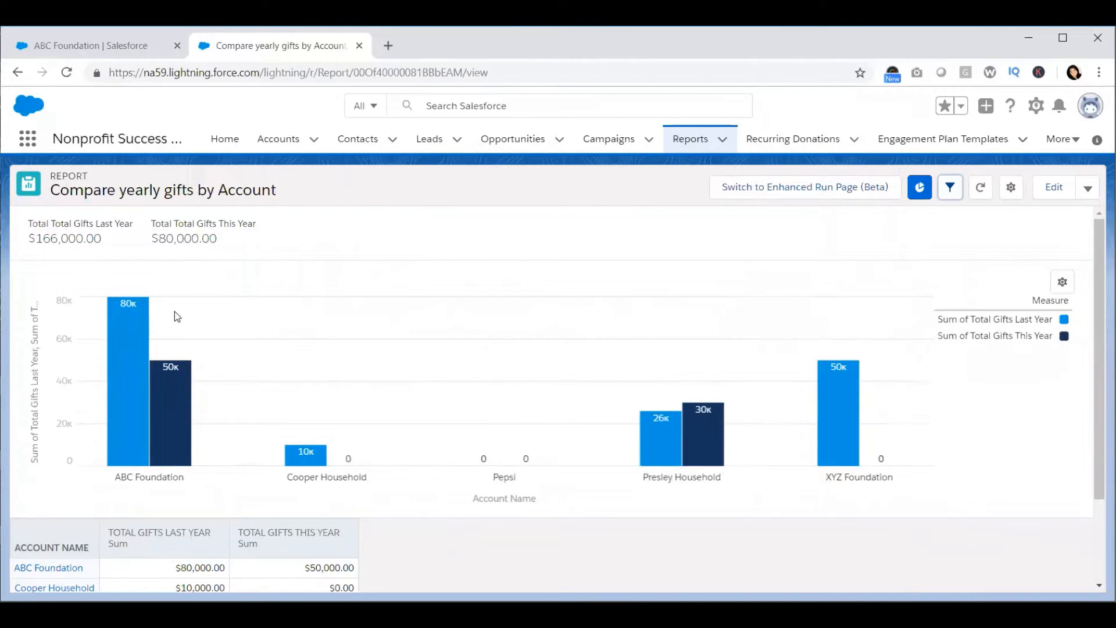
click(111, 57)
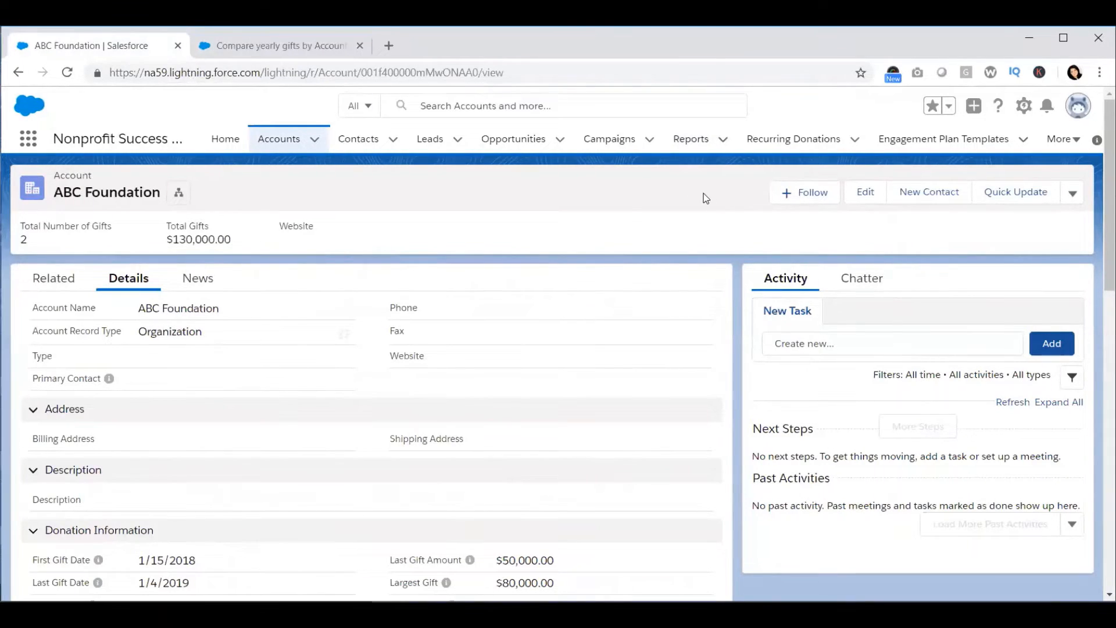
Step: Edit the account record page and place a Report Chart component at the top of the right sidebar
click(1026, 107)
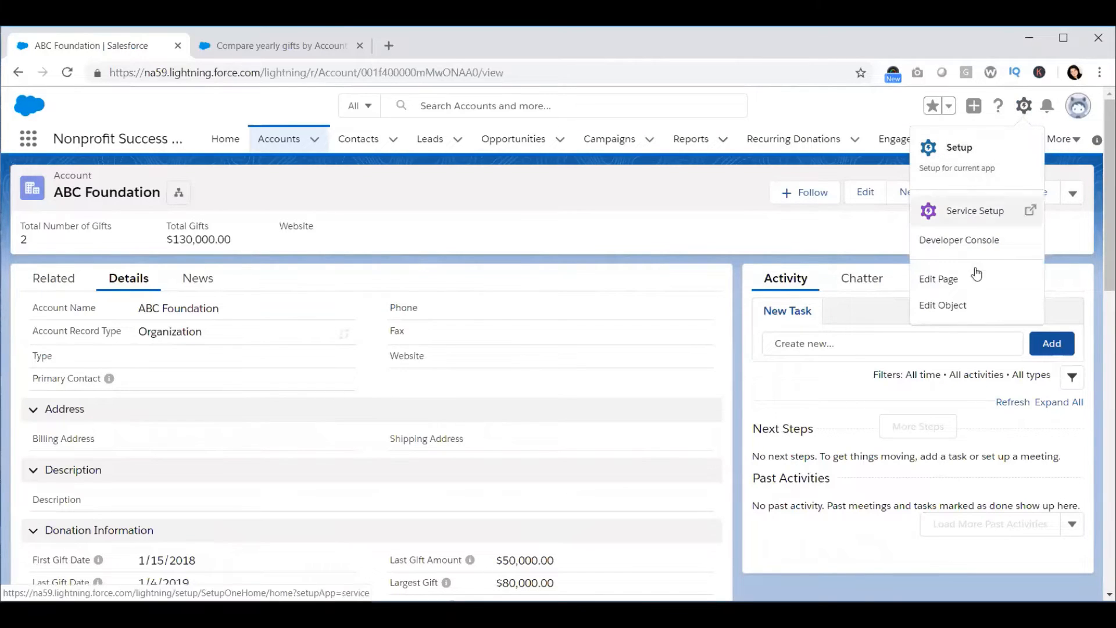
click(939, 279)
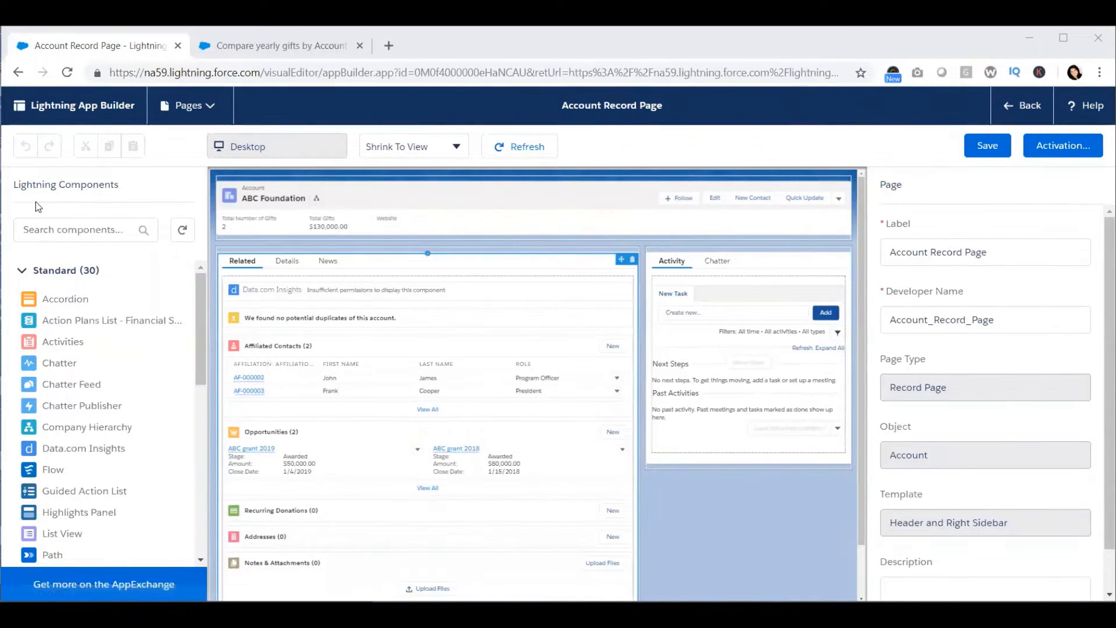
click(50, 226)
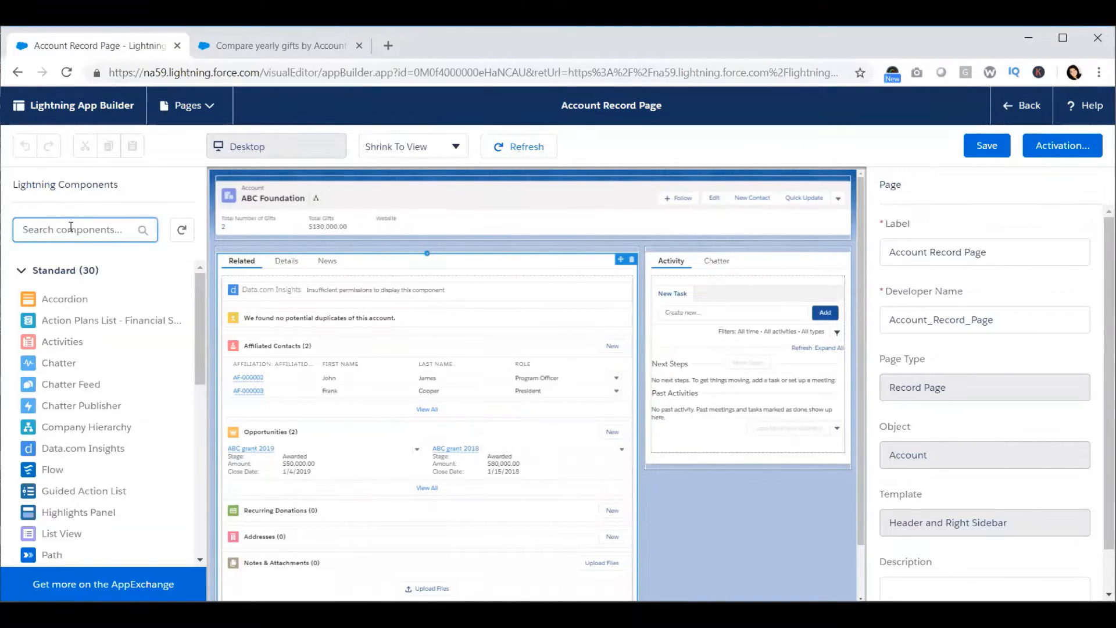
text(re)
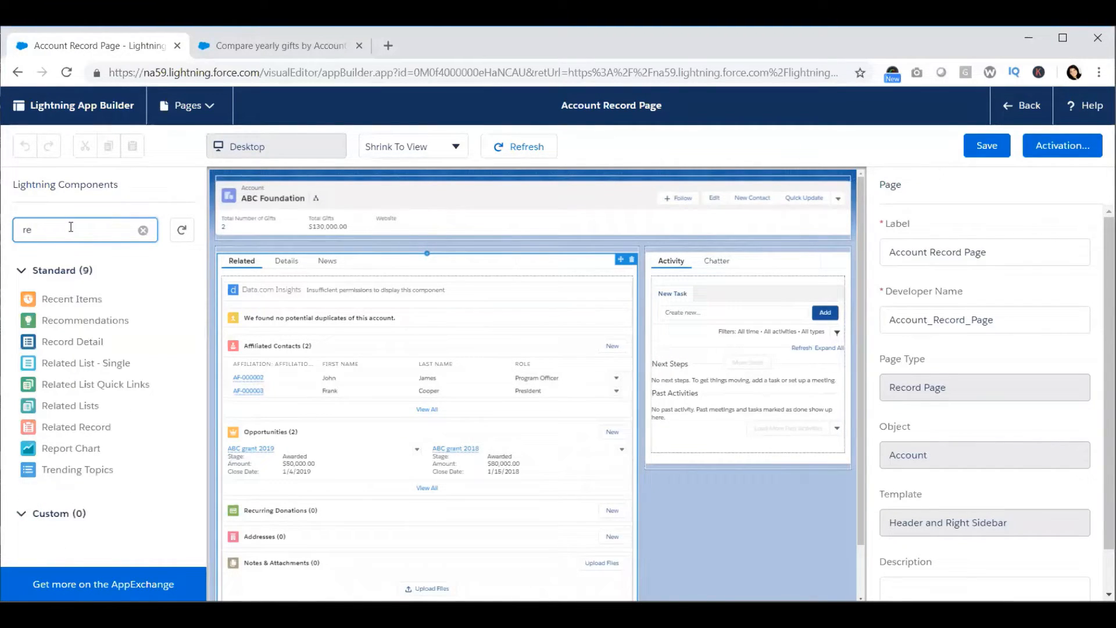
text(port)
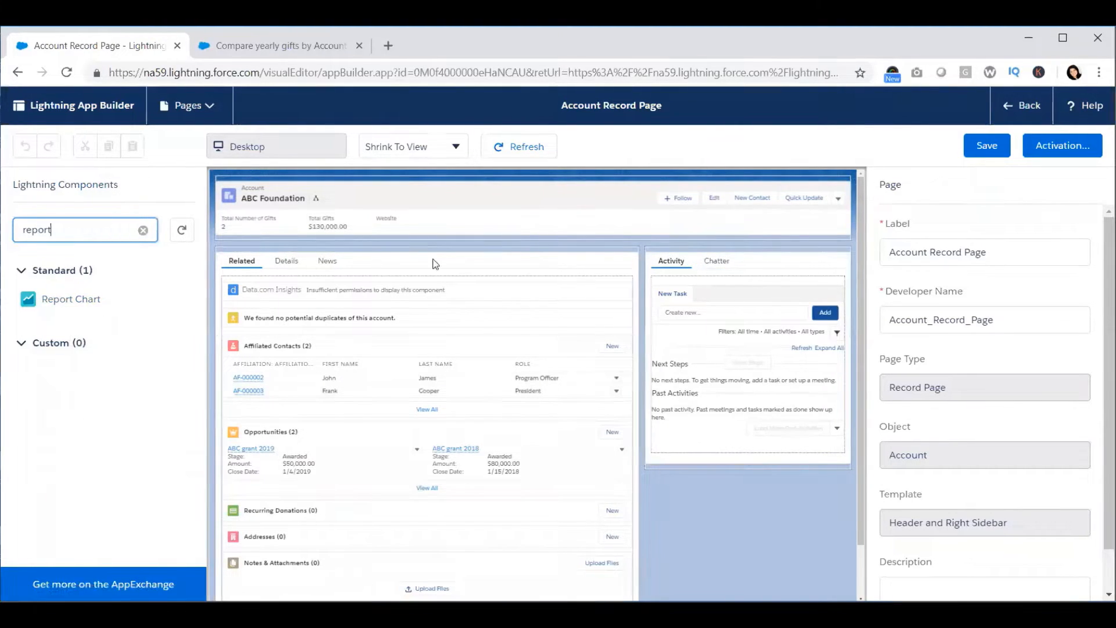
drag(37, 304, 675, 261)
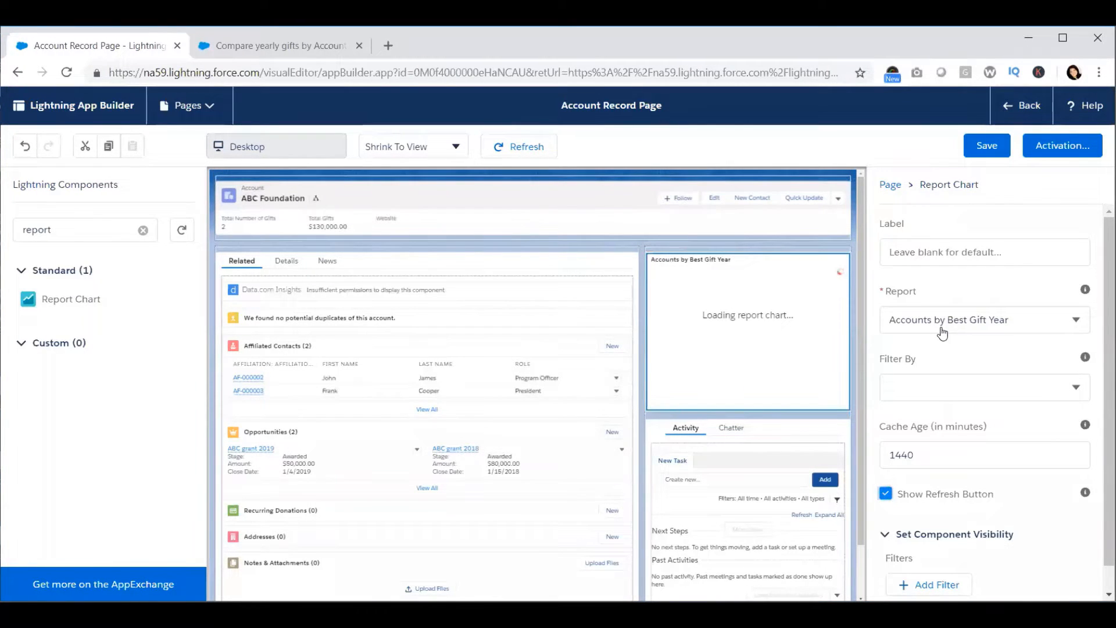
Step: Set the Report Chart's report to Compare yearly gifts by Account
click(268, 45)
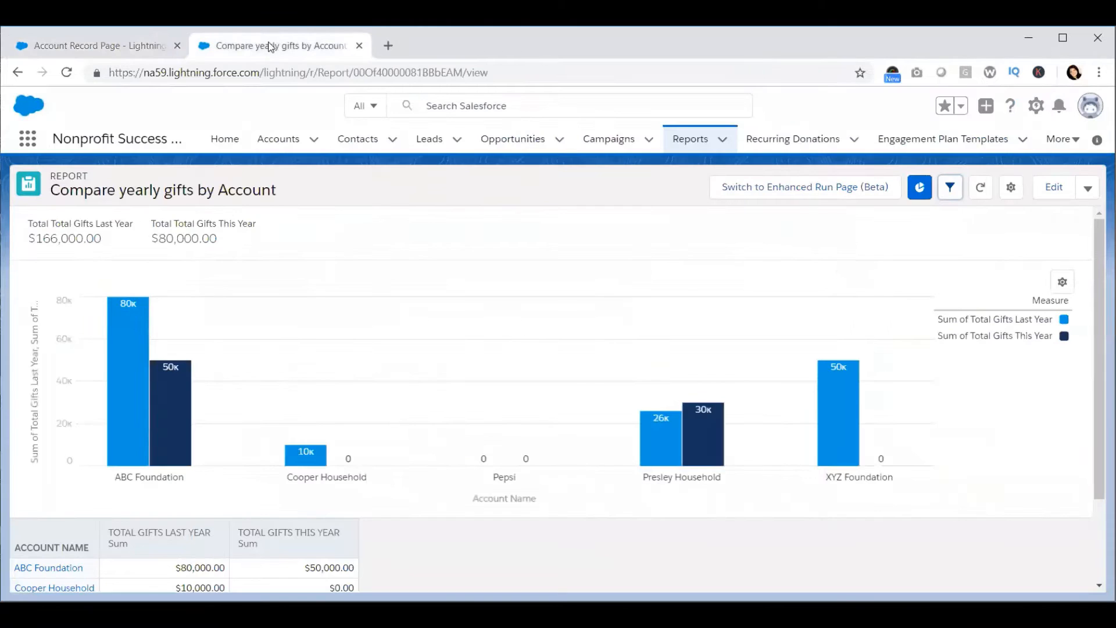
click(107, 47)
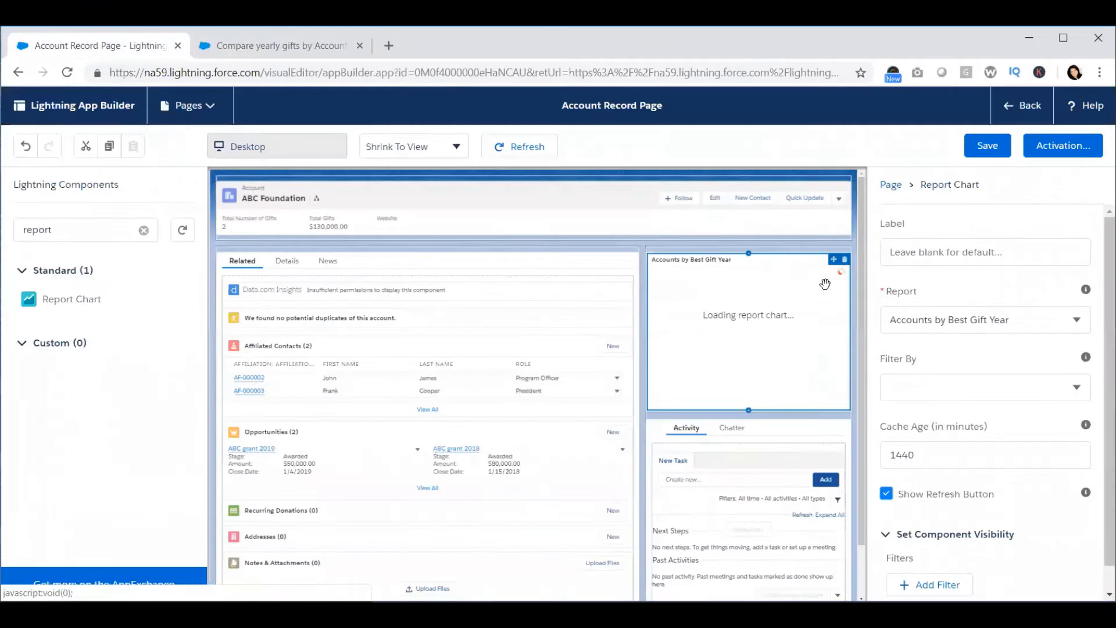
click(1064, 323)
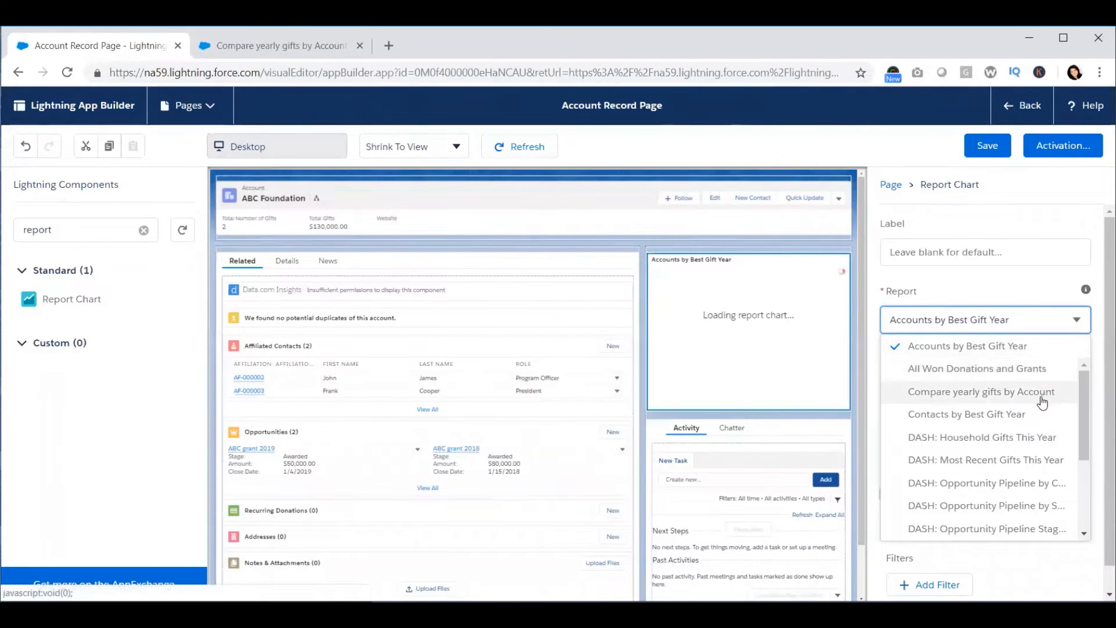
click(1043, 401)
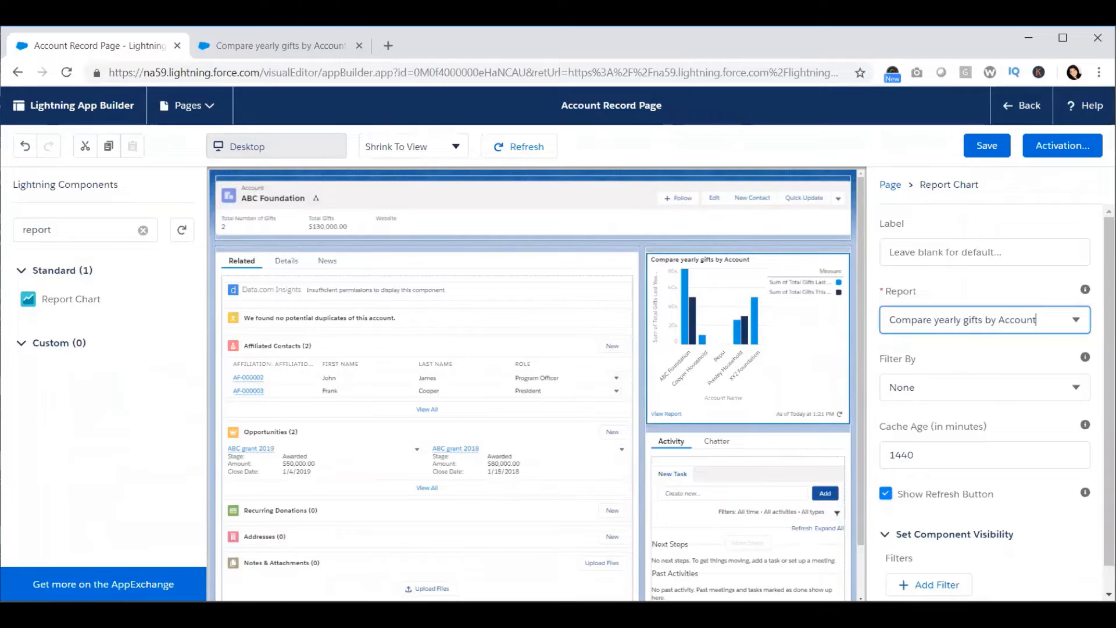
Step: Set the chart's Filter By option to Account ID and save the record page
click(1076, 390)
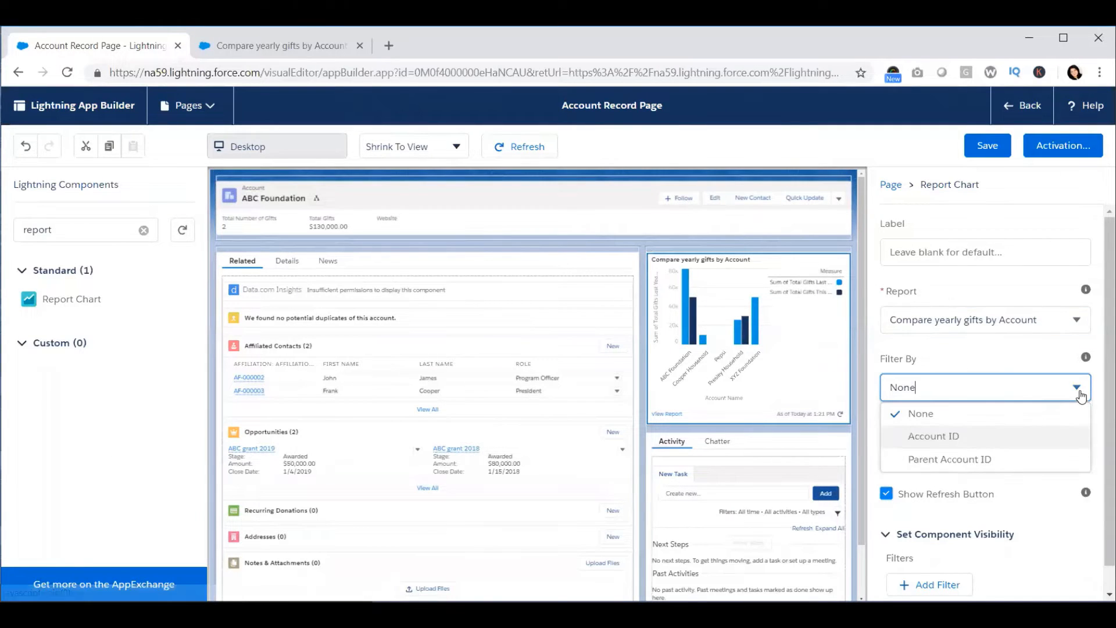
click(1001, 441)
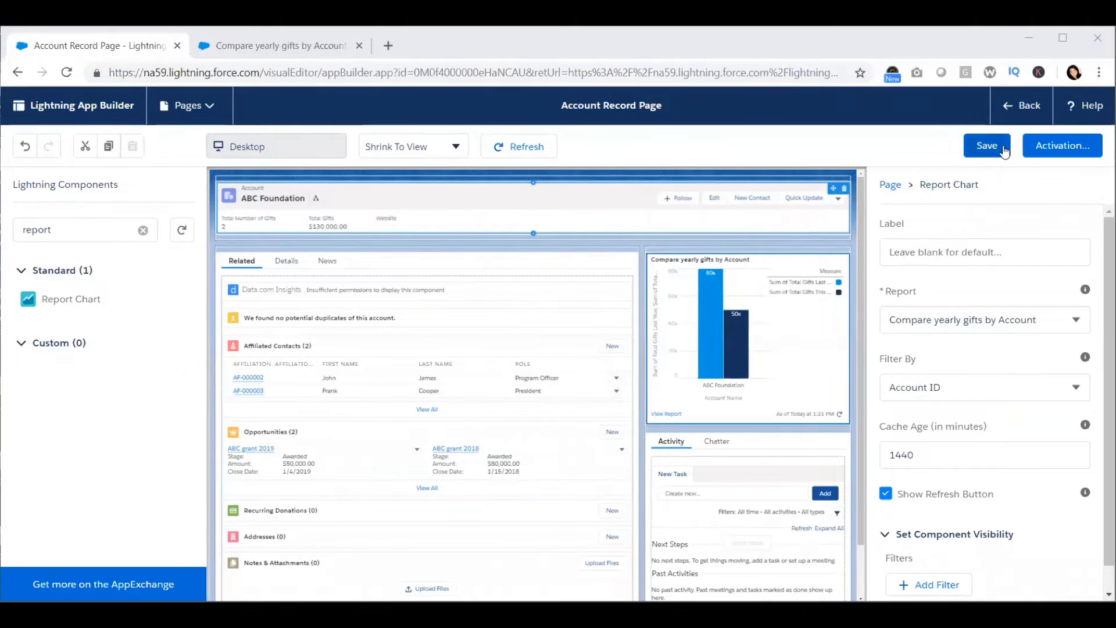
click(987, 151)
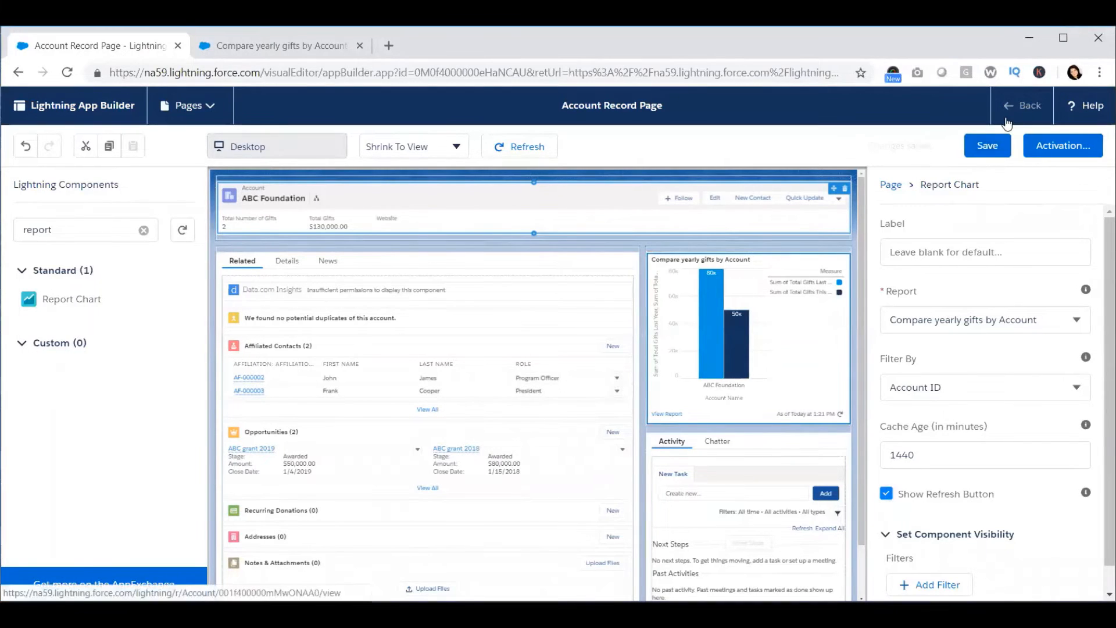
Step: Check the report chart on the Presley Household and Pepsi account pages
click(1022, 108)
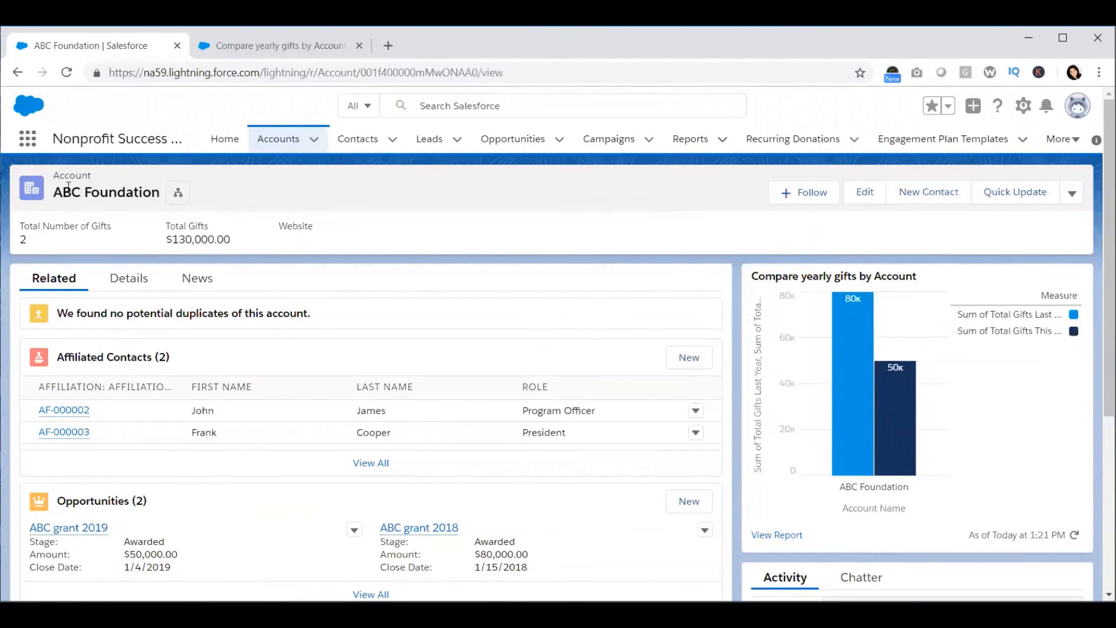
click(271, 140)
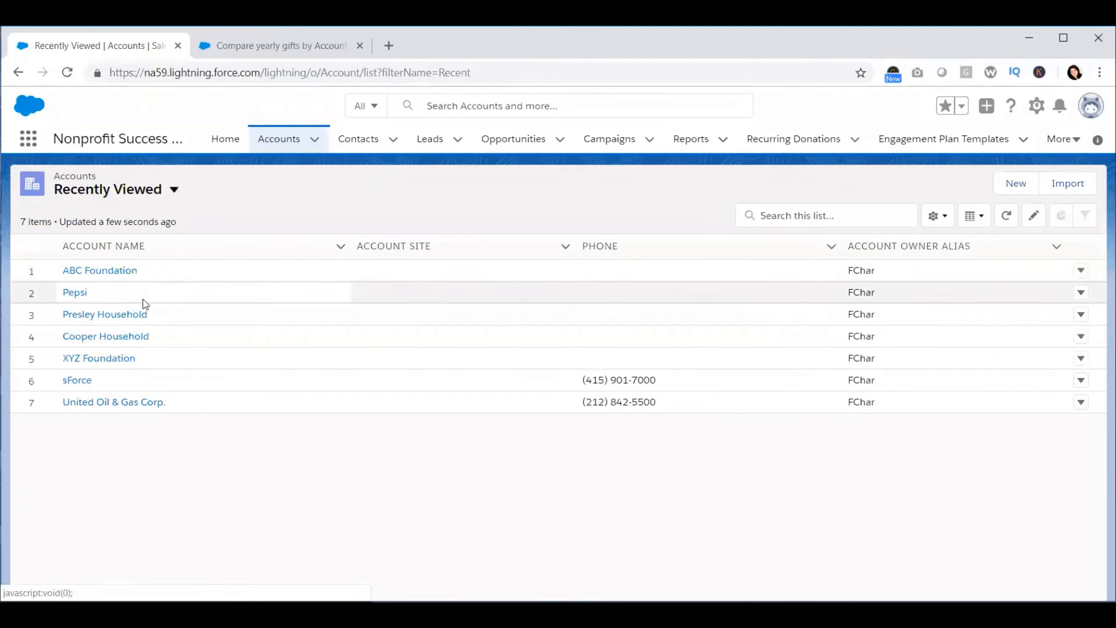
click(133, 316)
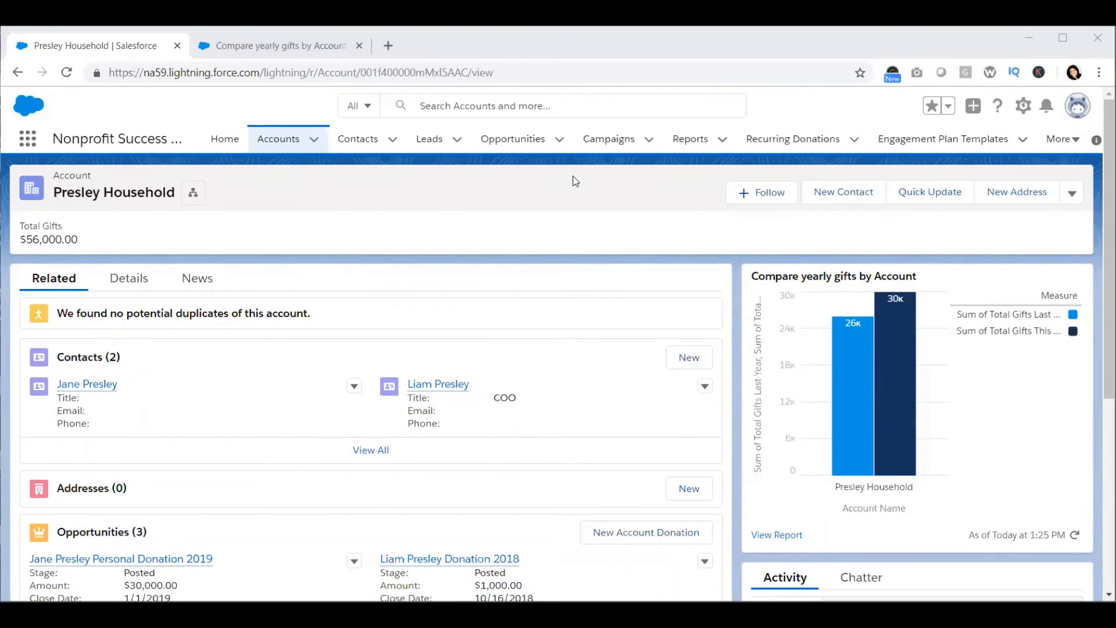
click(289, 147)
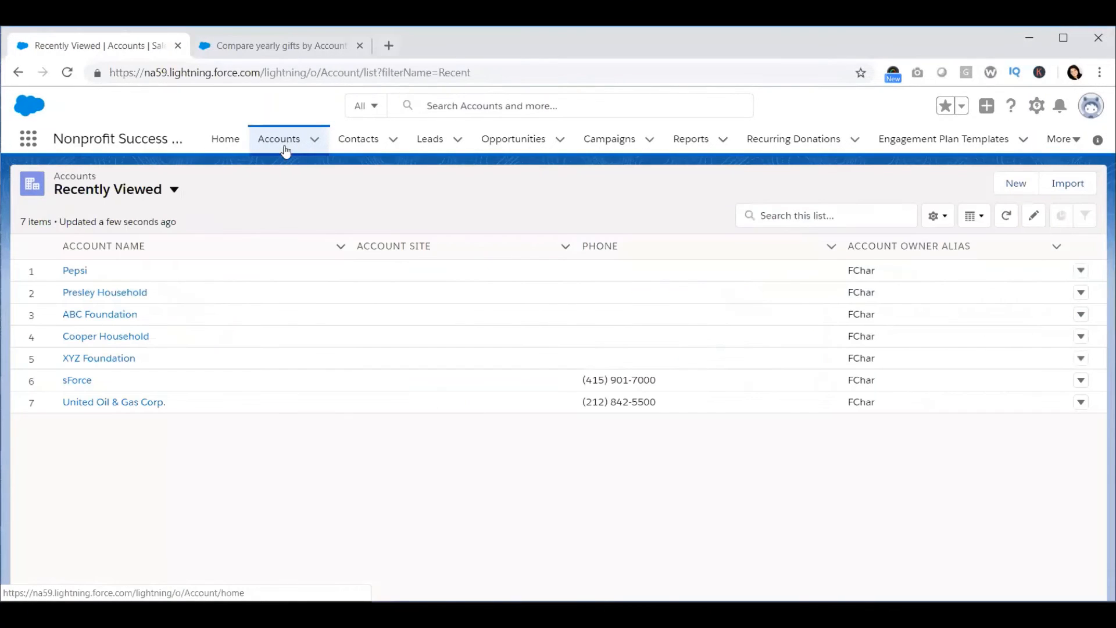
click(75, 272)
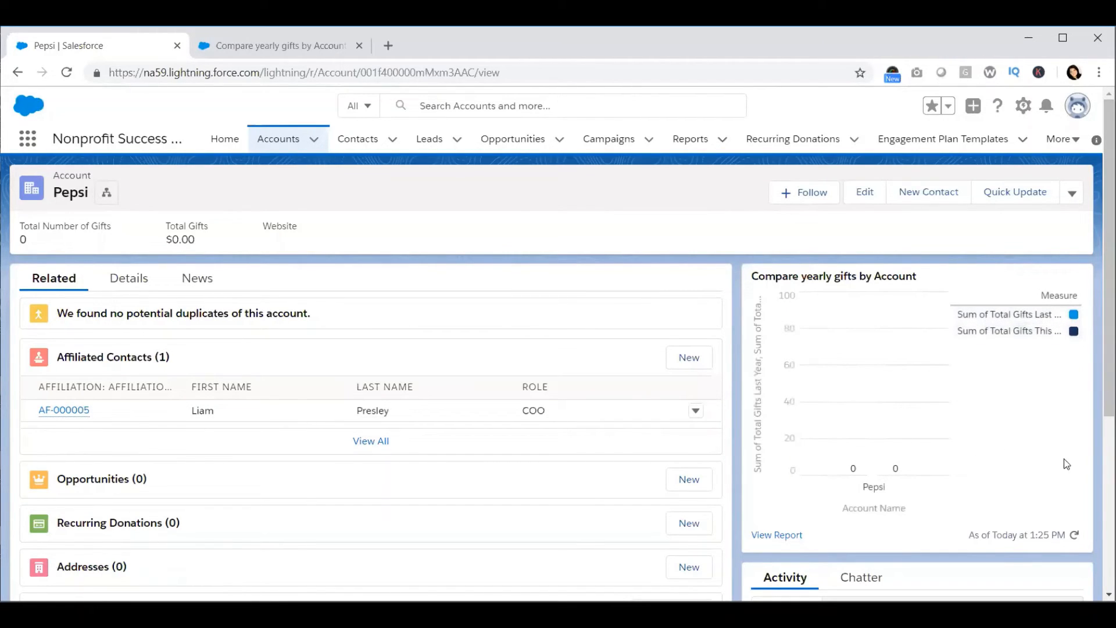
scroll(1076, 470, down, 5)
scroll(1076, 470, up, 5)
scroll(936, 510, down, 1)
scroll(936, 511, up, 1)
Step: Edit the Pepsi account's record page, select the Report Chart, and add a component visibility filter
click(1027, 113)
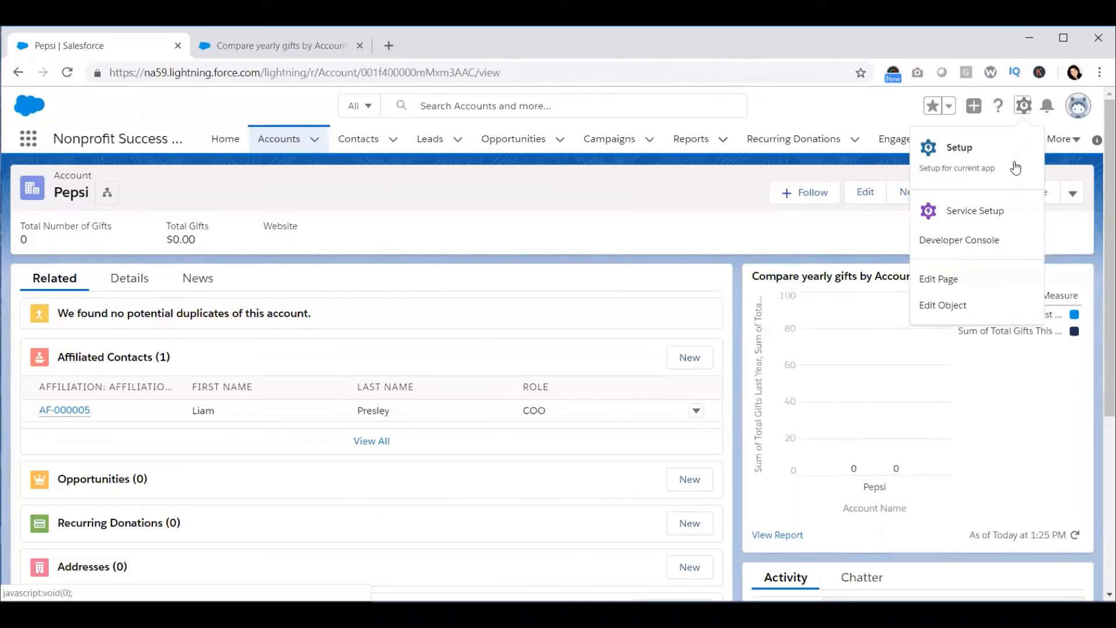
click(990, 278)
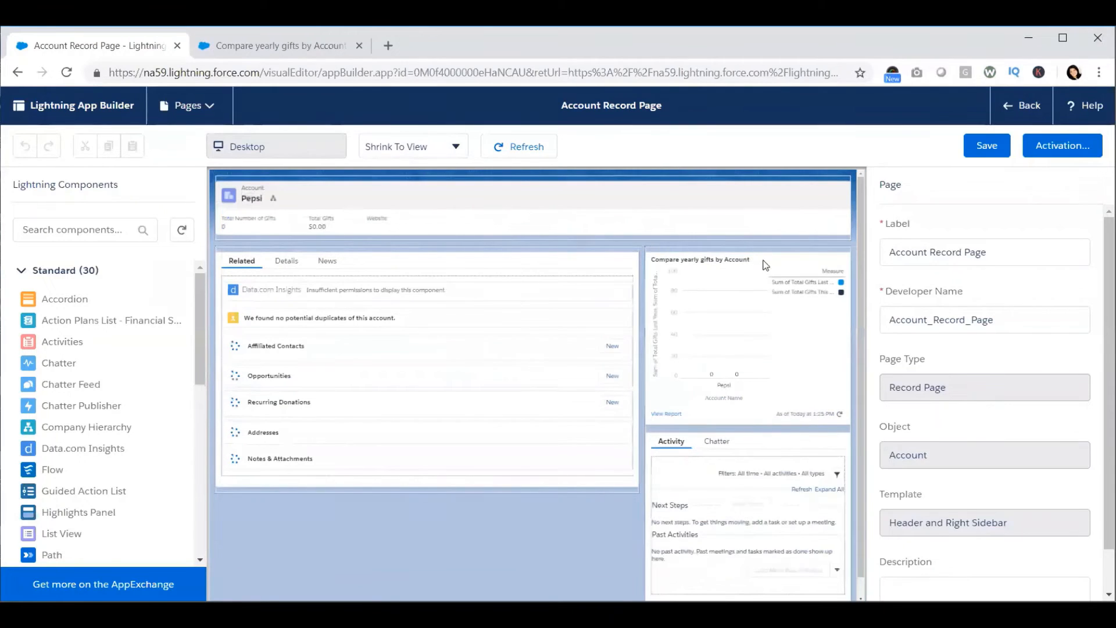
click(777, 260)
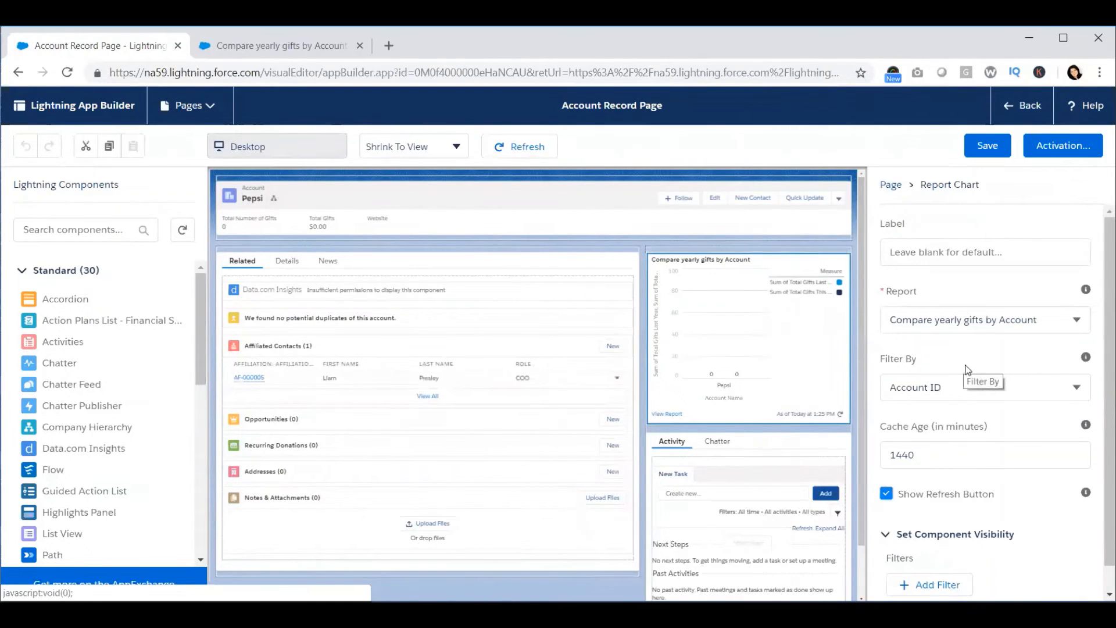
scroll(991, 387, down, 1)
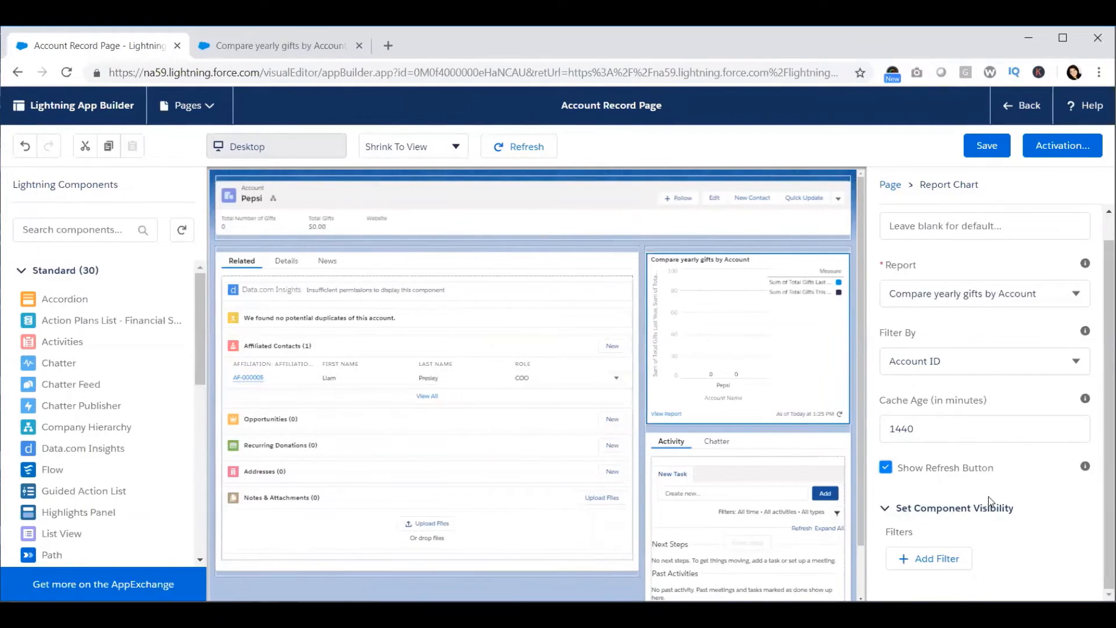
click(954, 559)
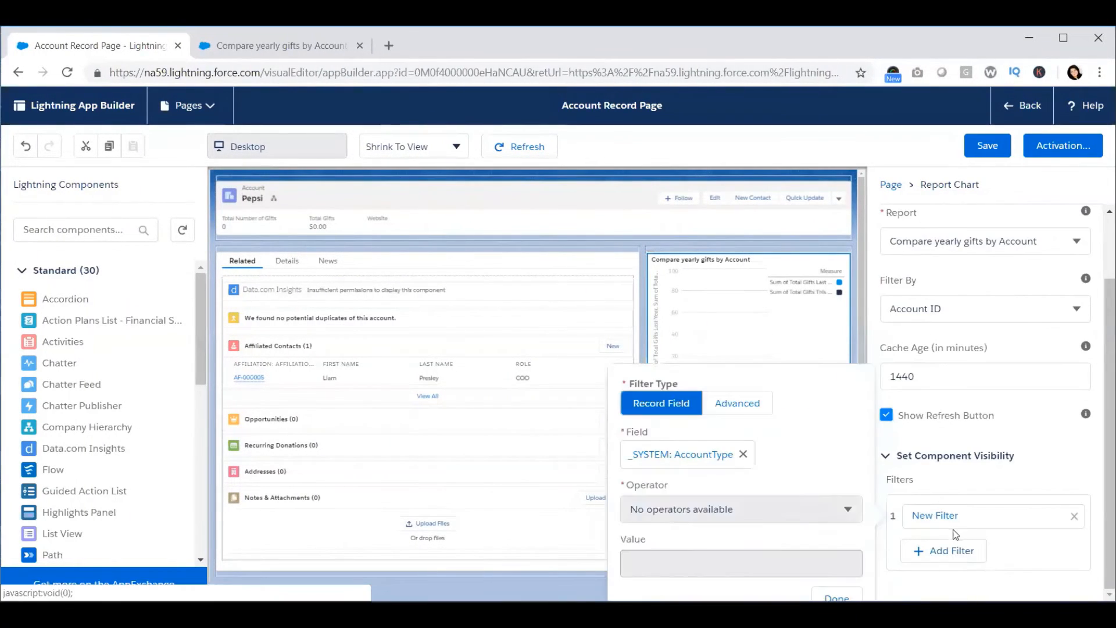
Step: Define the first visibility filter as Total Gifts Last Year Greater Than 0
click(717, 455)
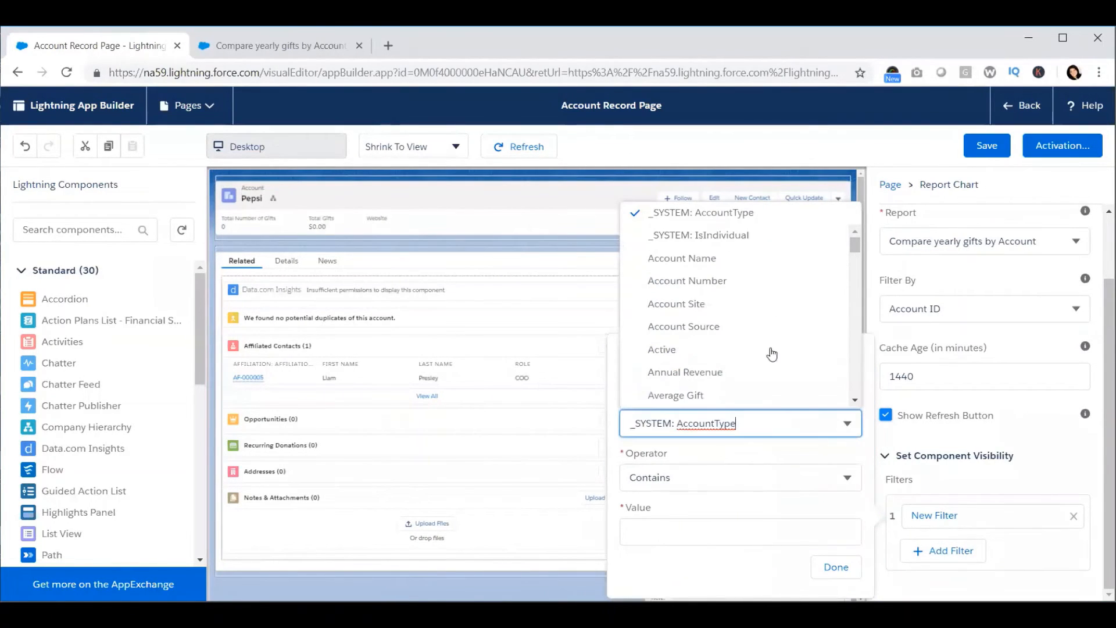
scroll(793, 245, down, 5)
scroll(794, 311, down, 6)
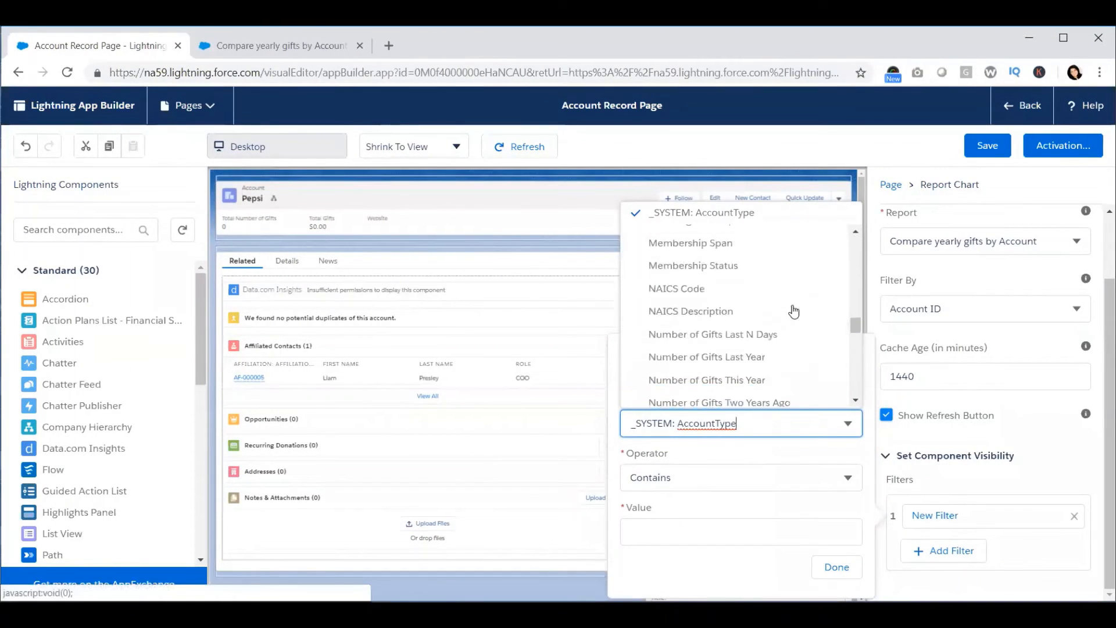
scroll(794, 311, up, 2)
scroll(796, 312, down, 3)
scroll(795, 313, down, 6)
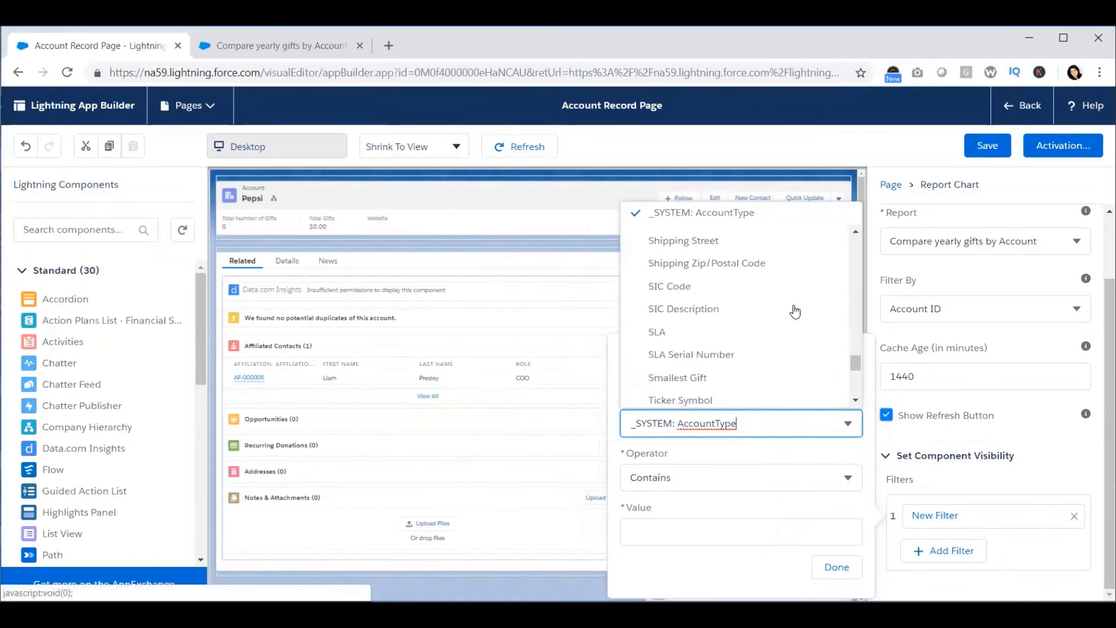
scroll(795, 312, up, 6)
scroll(796, 312, down, 8)
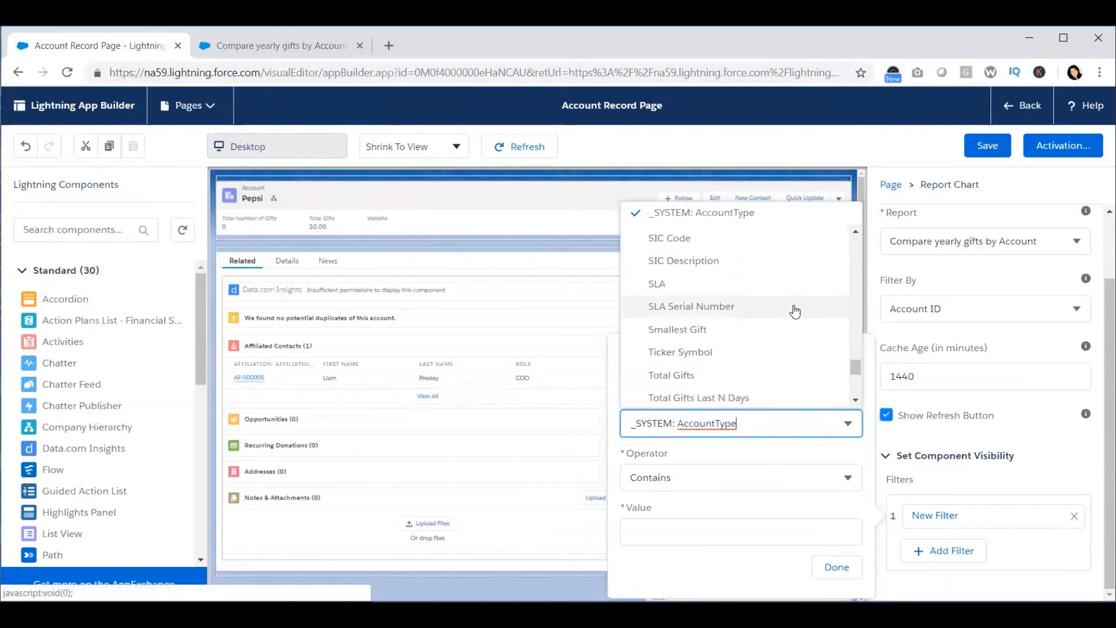
click(775, 285)
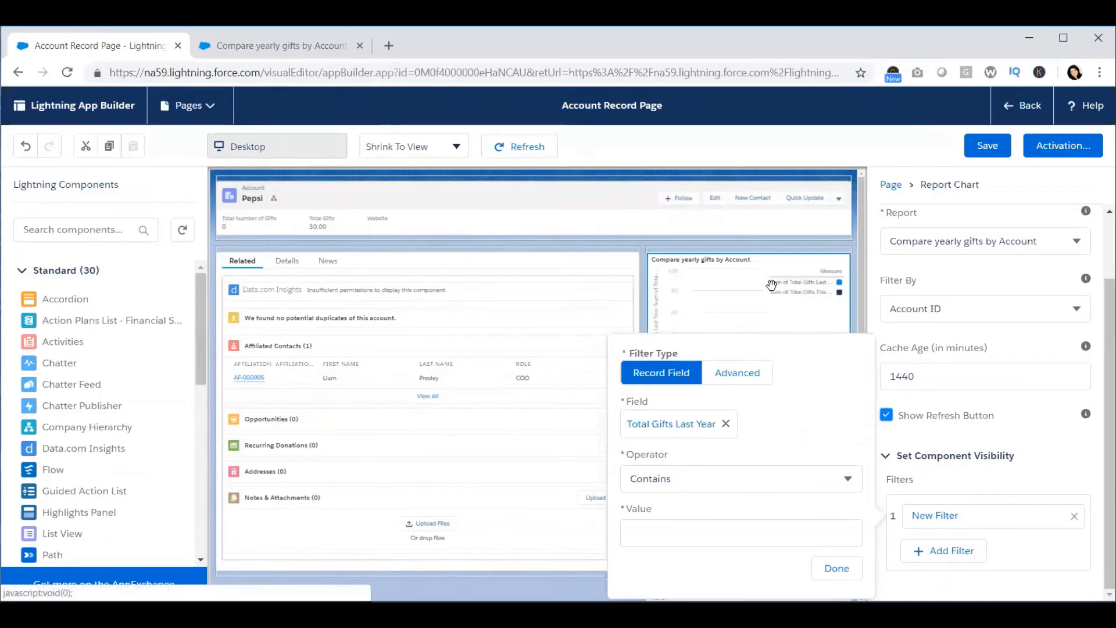
click(778, 474)
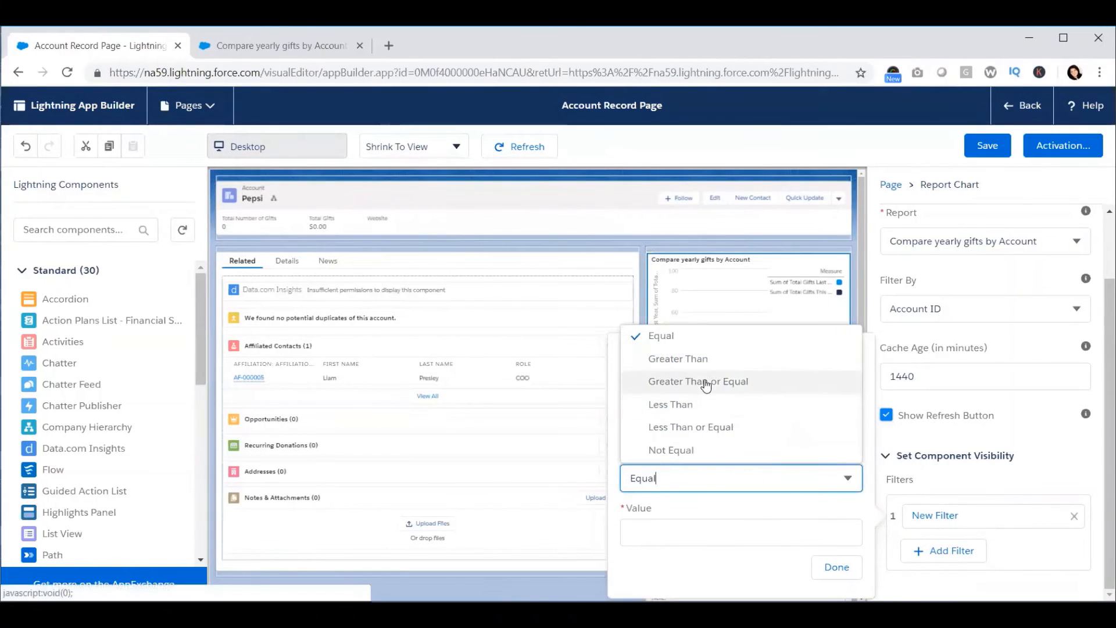
click(693, 361)
click(695, 538)
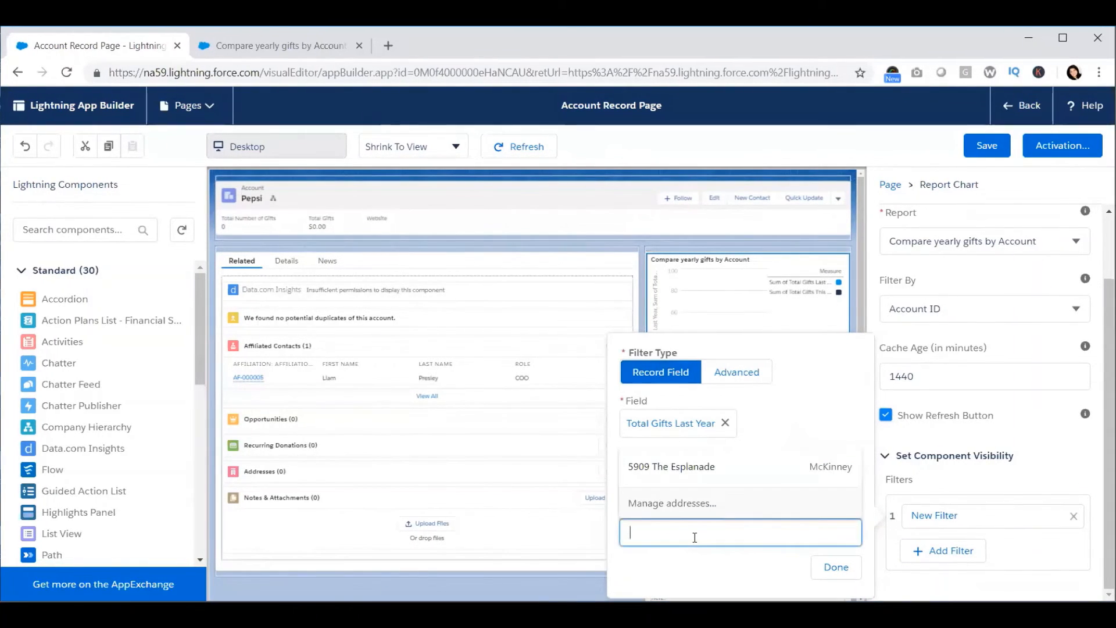
text(0)
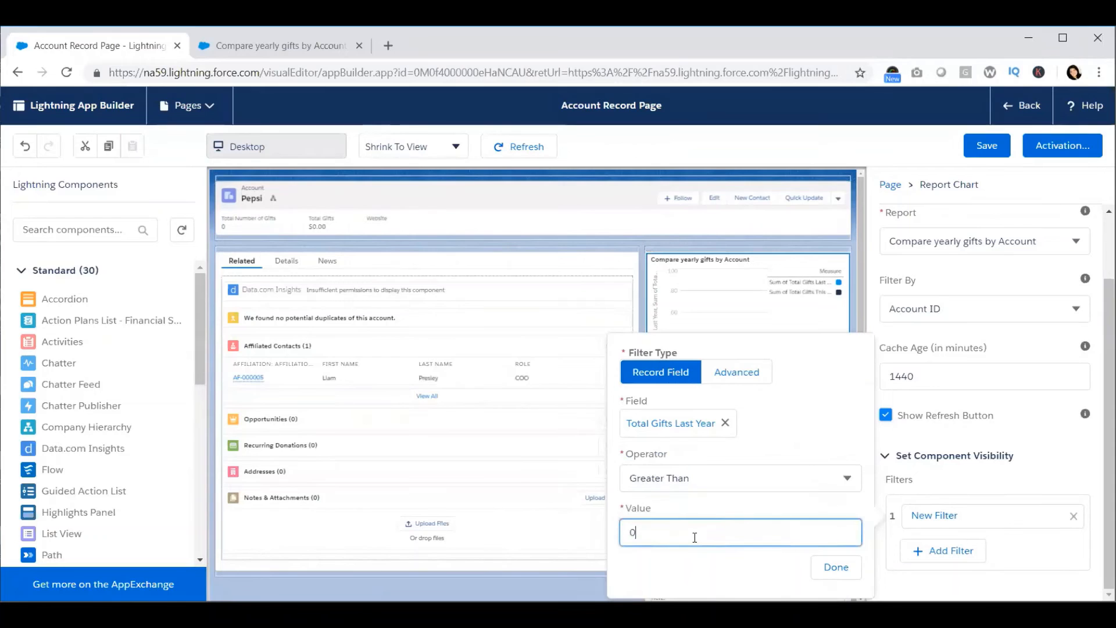
click(836, 567)
Step: Add a second visibility filter for Total Gifts This Year Greater Than 0
click(954, 551)
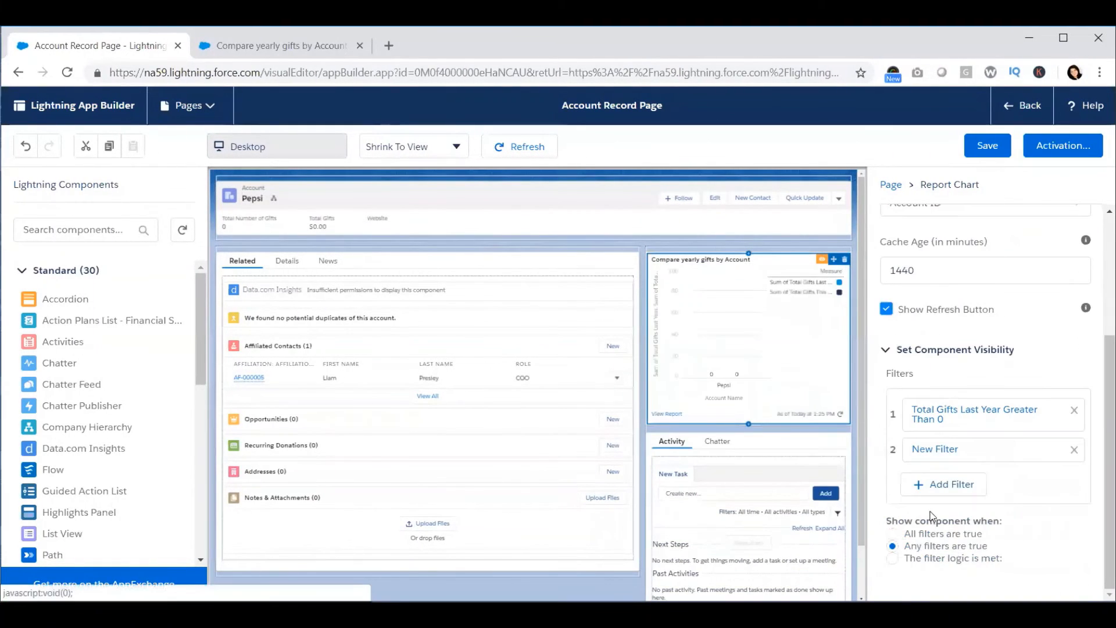
click(930, 452)
click(930, 449)
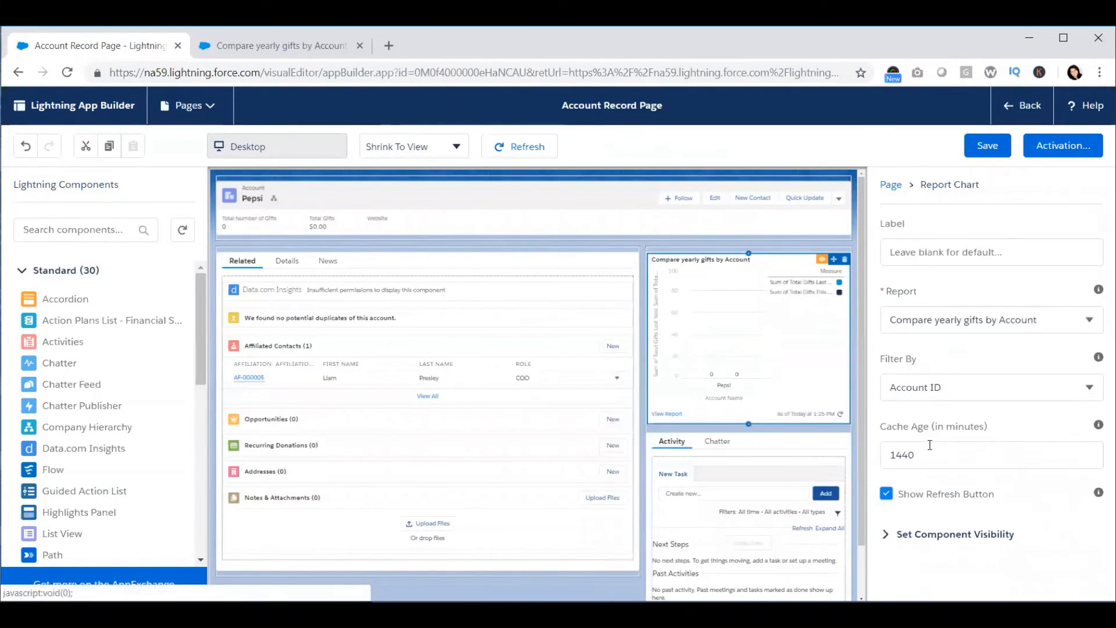
click(912, 533)
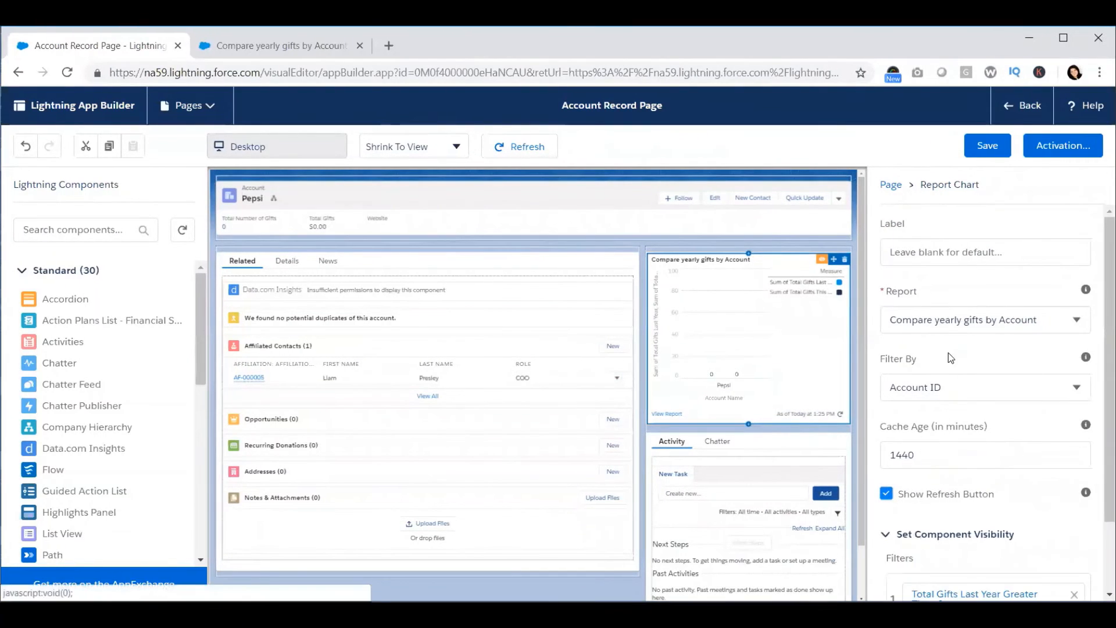
scroll(947, 353, down, 2)
click(950, 552)
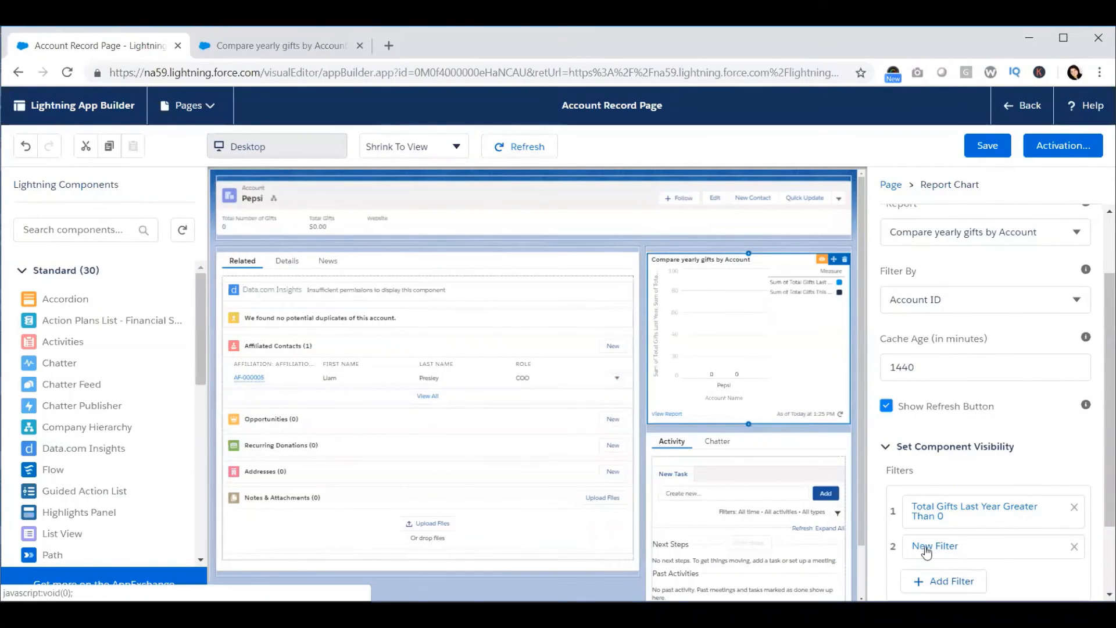
click(720, 422)
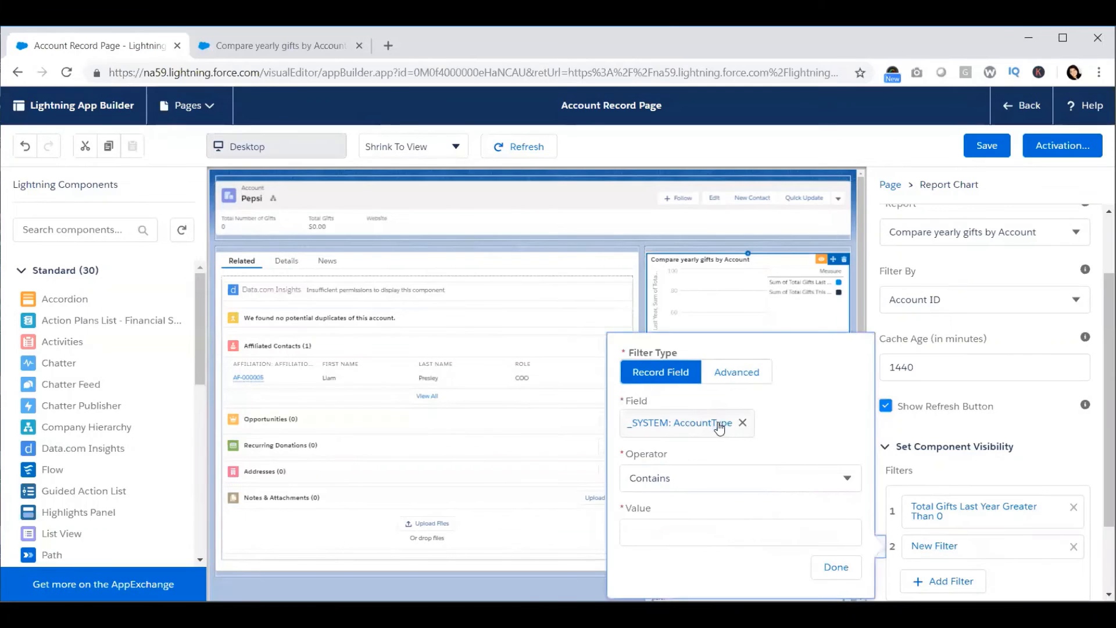
scroll(713, 342, down, 15)
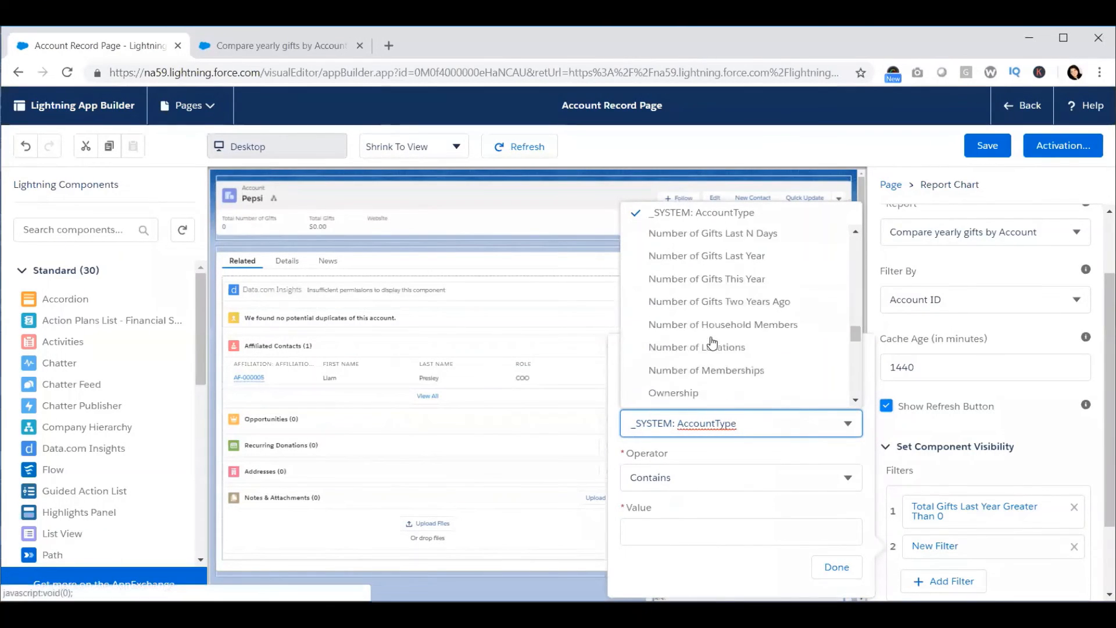
scroll(713, 342, up, 3)
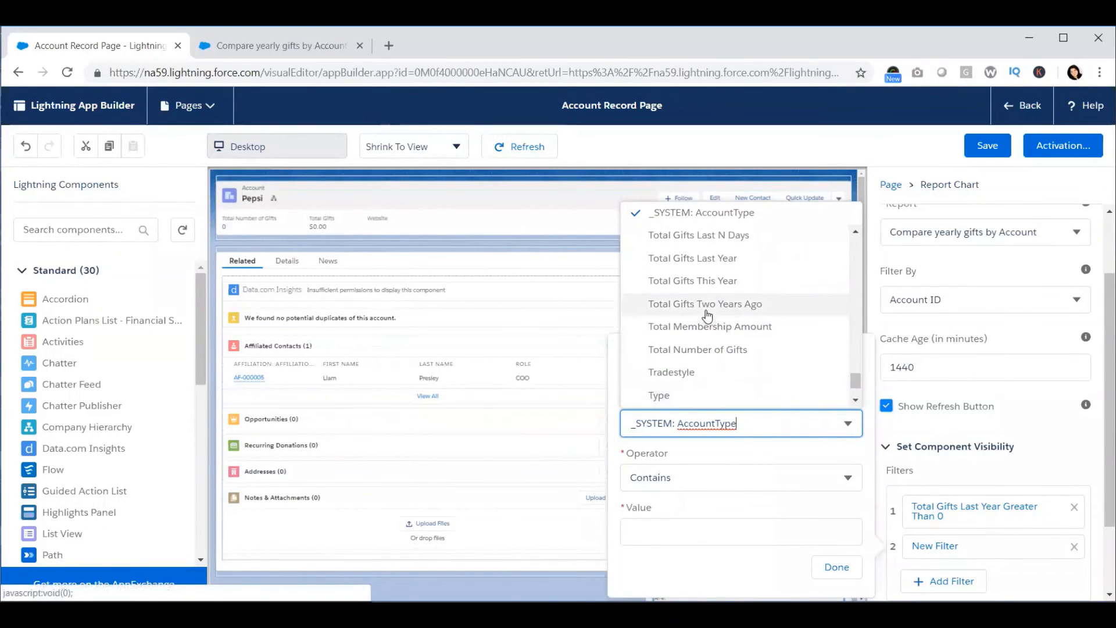
click(706, 278)
click(682, 477)
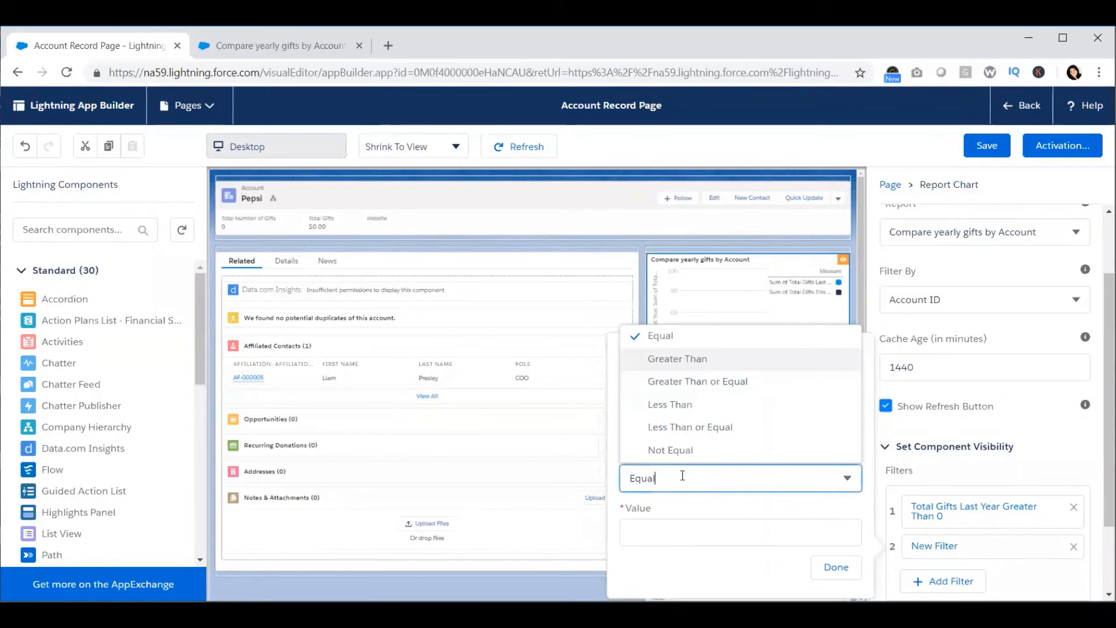
click(685, 360)
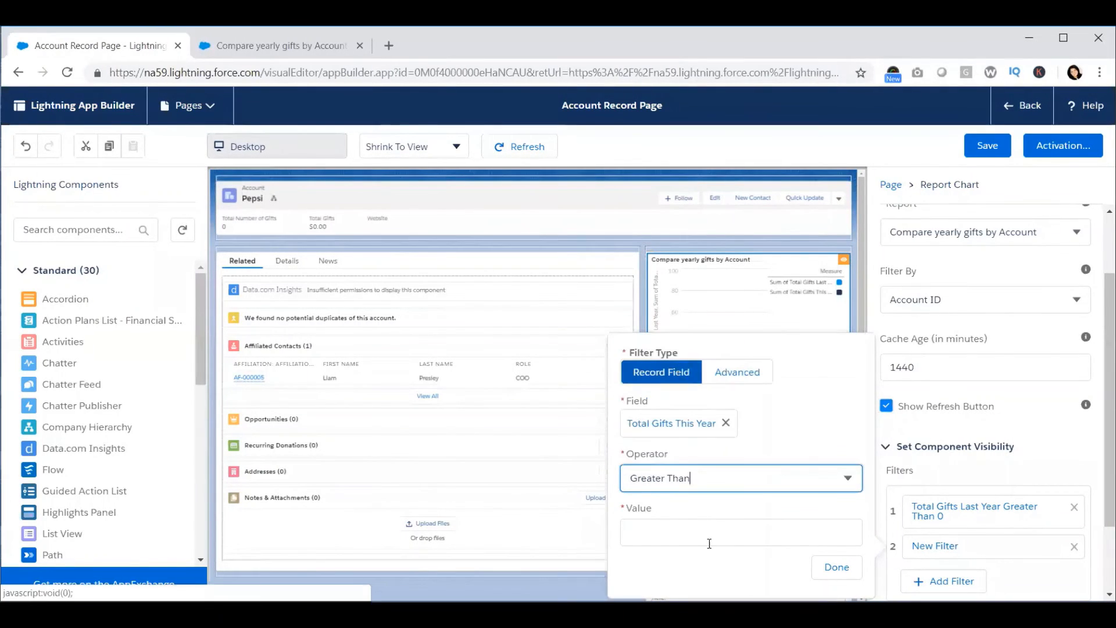
click(709, 544)
text(0)
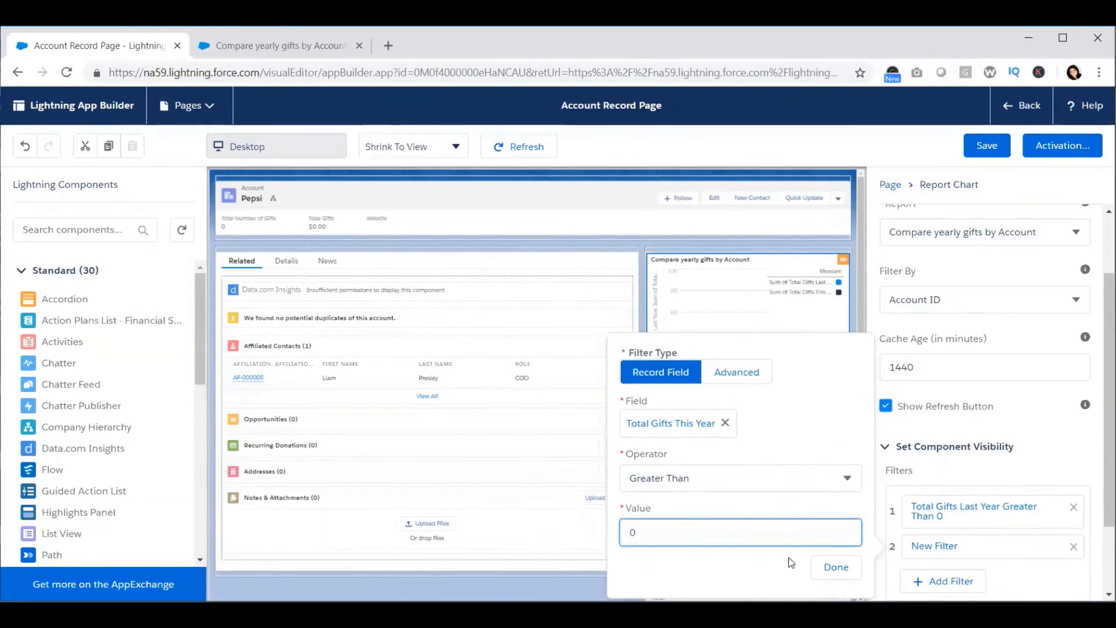
click(836, 567)
Step: Set the component to show when any filters are true, and save the record page
scroll(1021, 506, down, 2)
scroll(1017, 508, down, 1)
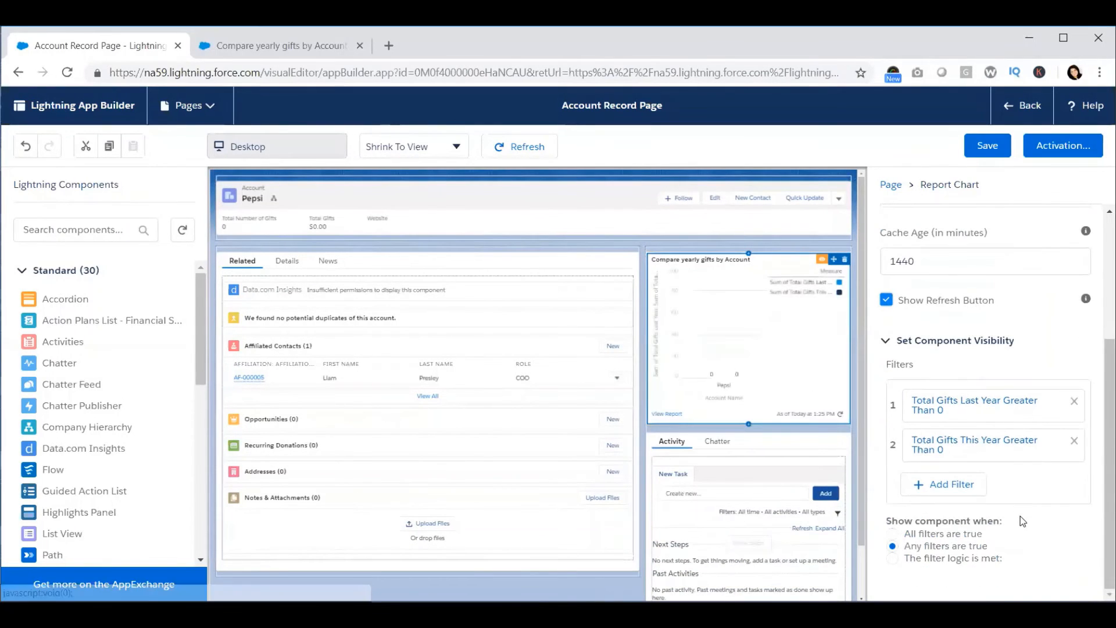
click(894, 534)
click(894, 547)
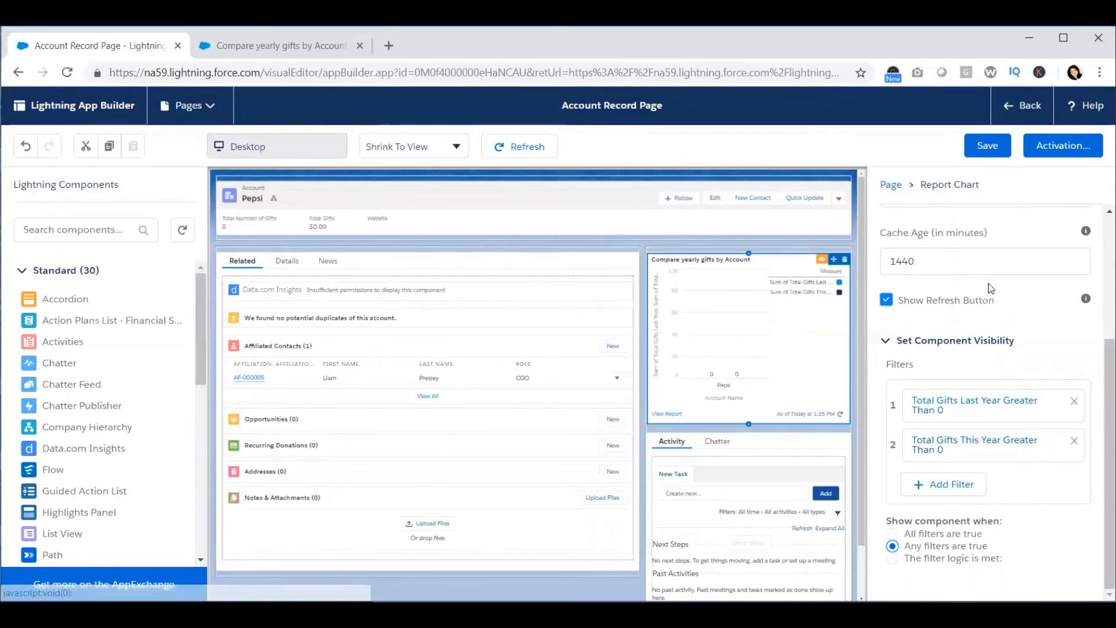
click(988, 149)
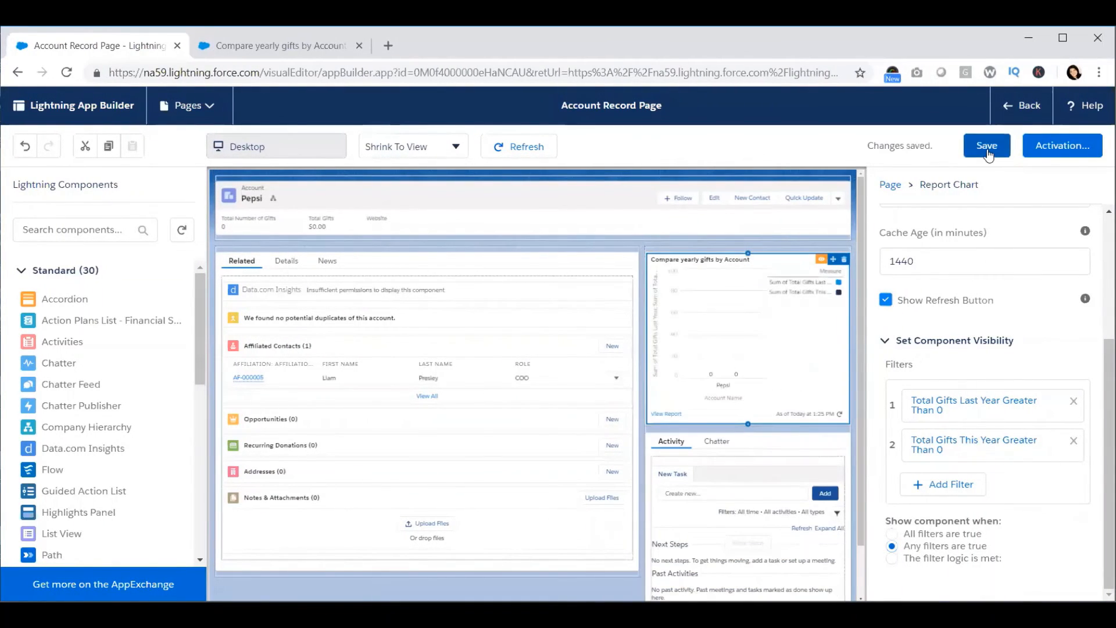
Step: Leave the App Builder and open the Presley Household account to check the report chart
click(1020, 108)
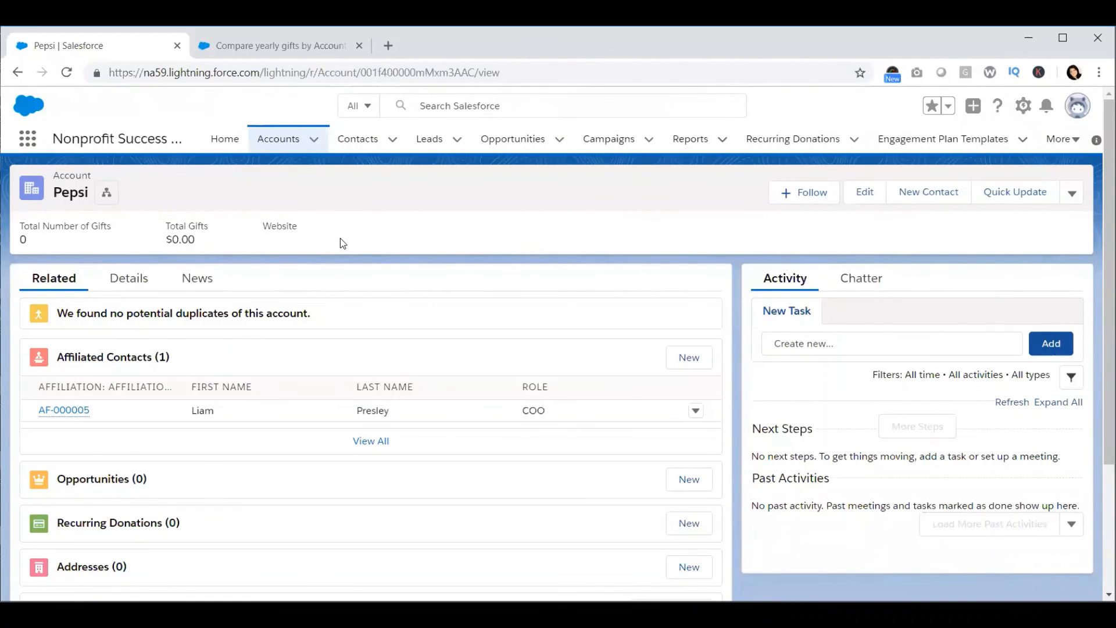
click(275, 140)
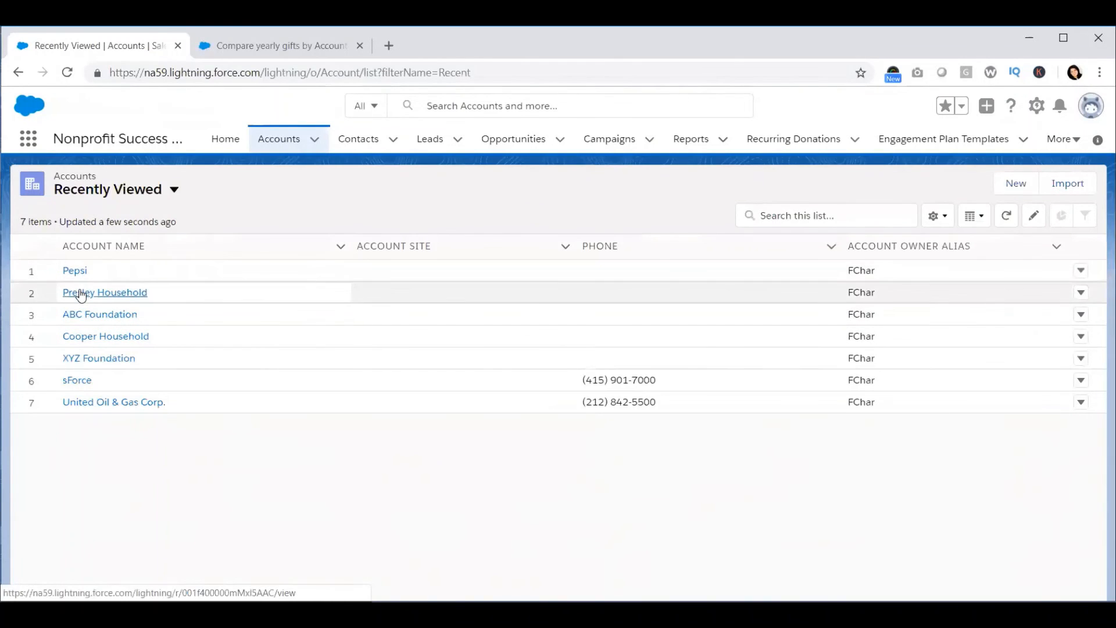
click(82, 294)
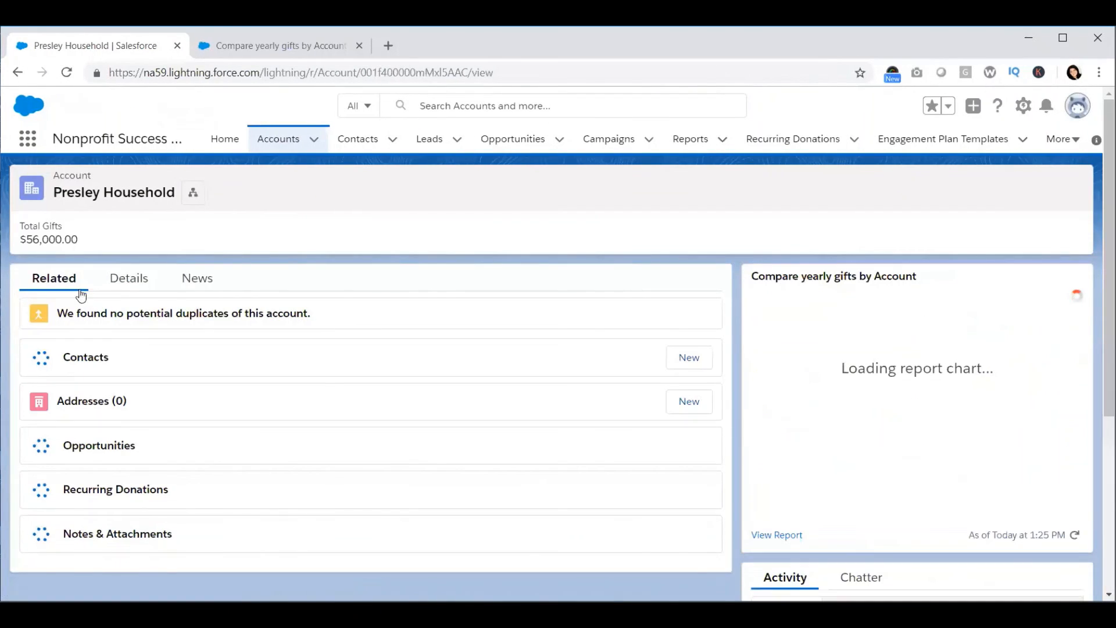